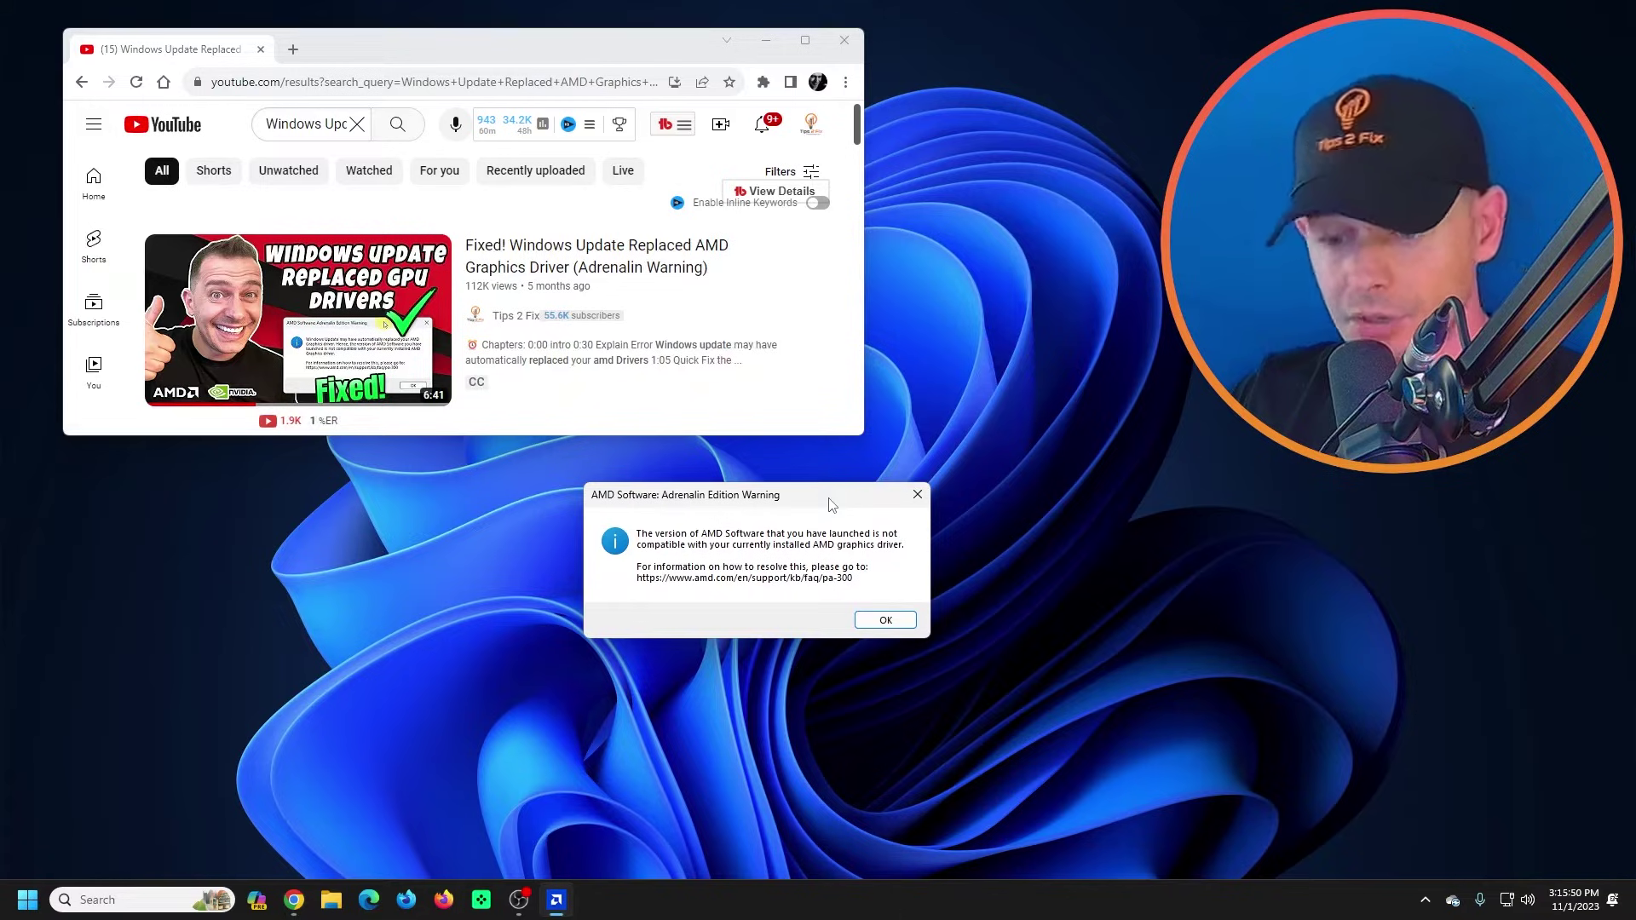
Move the AMD Adrenalin warning dialog slightly left, then down beside the GPU driver fix video.
{"action": "left_click_drag", "start_coordinate": [829, 504], "coordinate": [814, 504]}
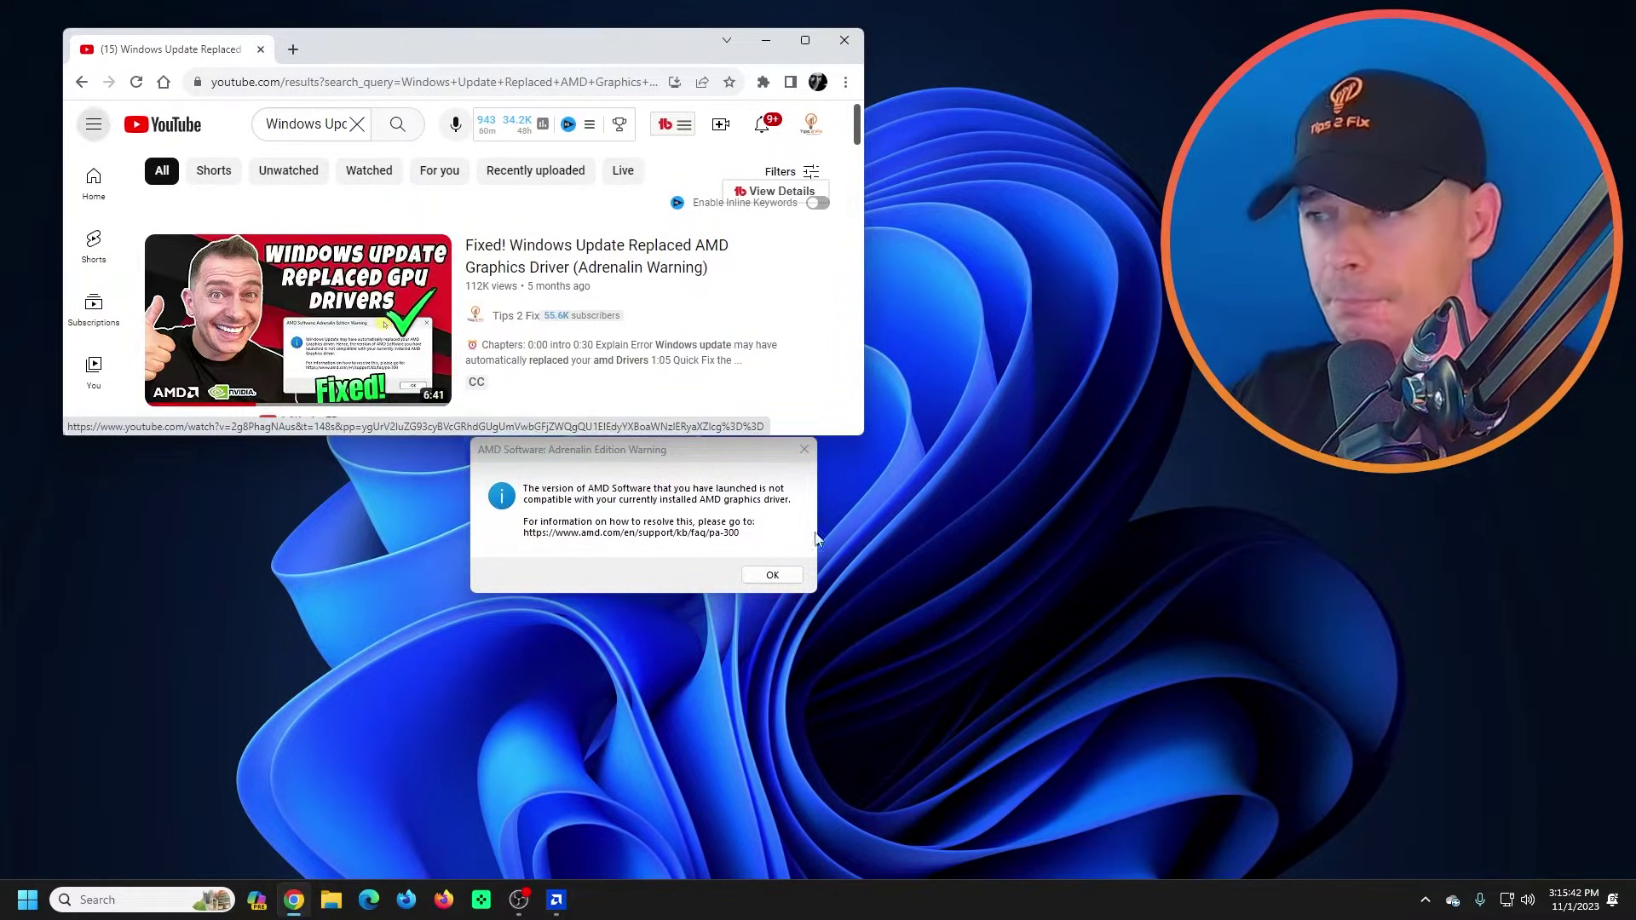
{"action": "left_click_drag", "start_coordinate": [714, 460], "coordinate": [715, 509]}
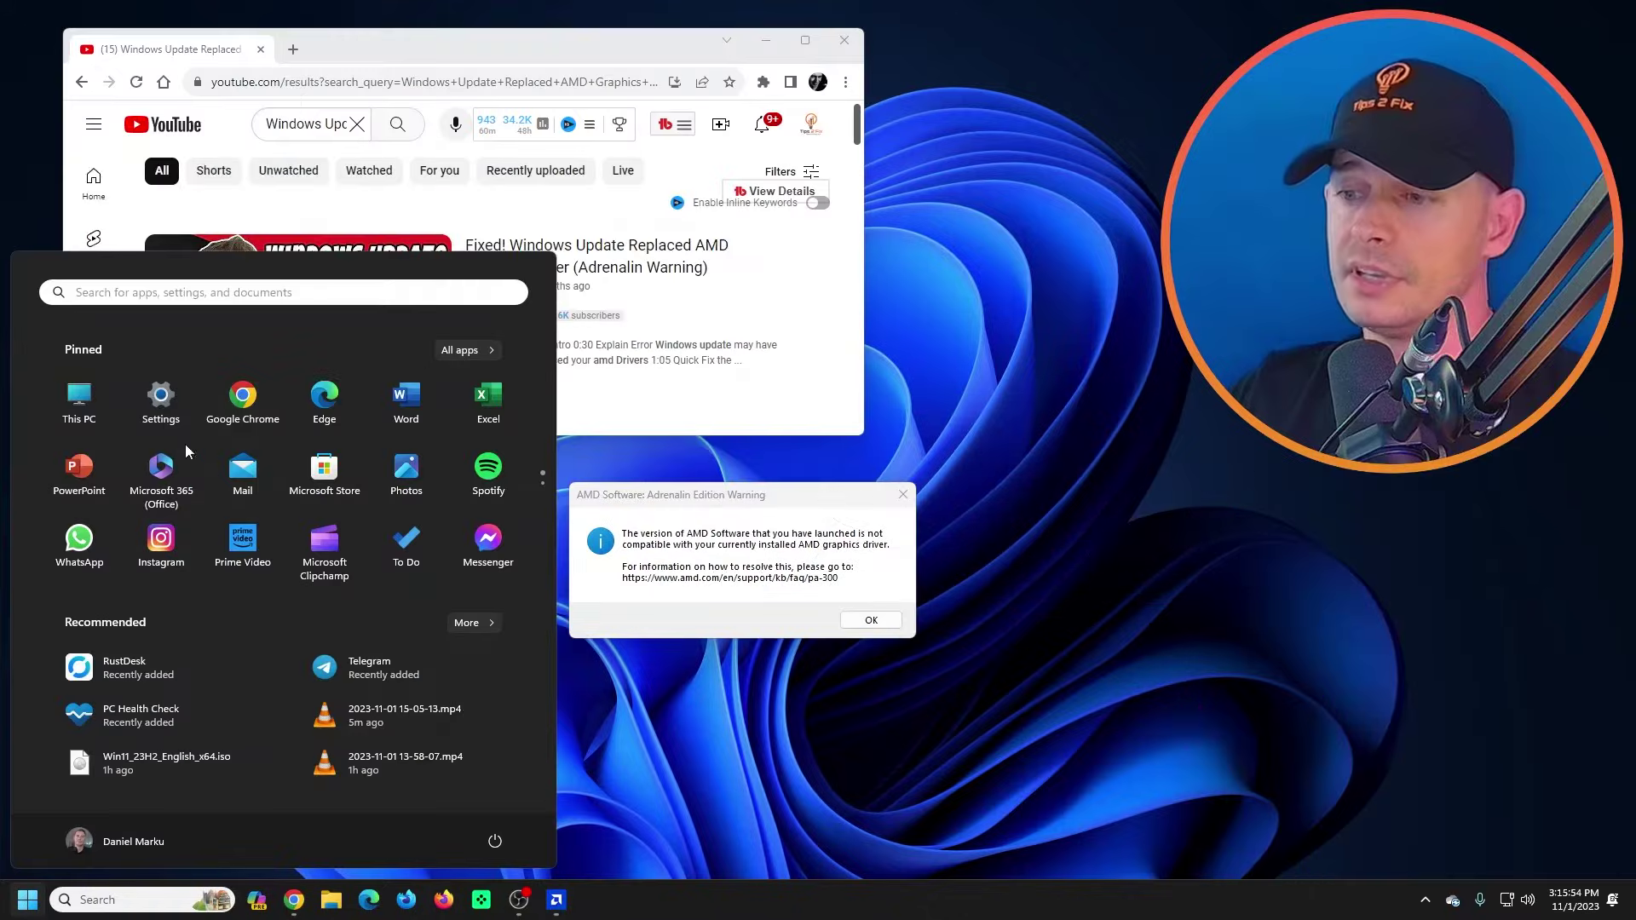
Open Settings' About page and review the processor and Windows 11 Pro for Workstations 23H2 specs.
{"action": "left_click", "coordinate": [162, 406]}
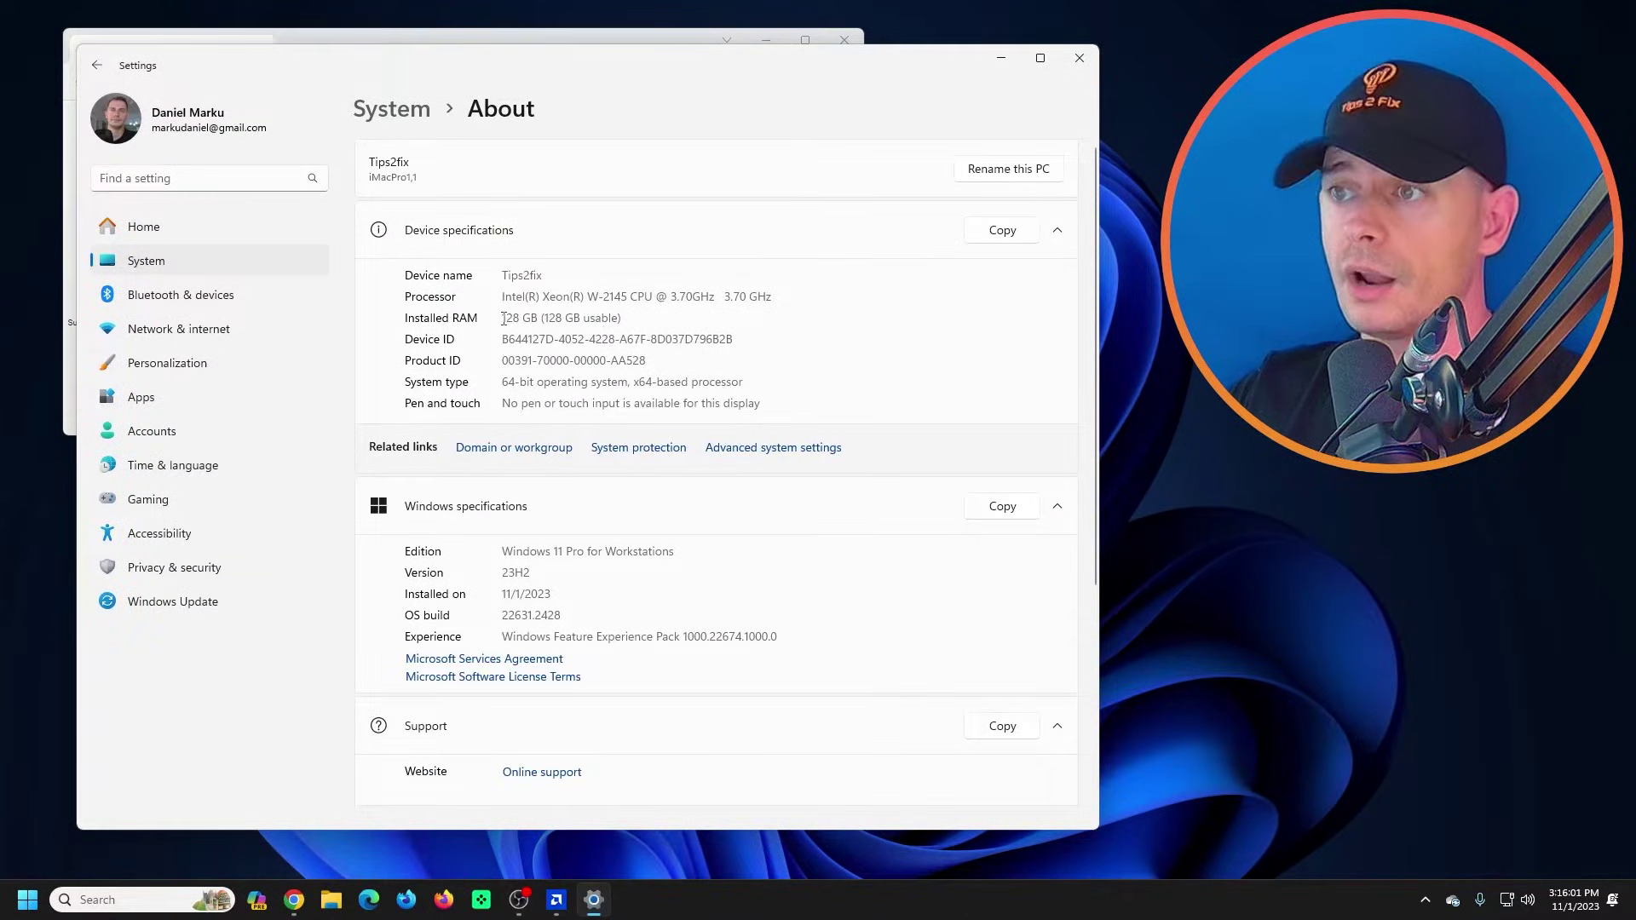
{"action": "left_click_drag", "start_coordinate": [504, 318], "coordinate": [677, 317]}
{"action": "left_click_drag", "start_coordinate": [773, 296], "coordinate": [594, 283]}
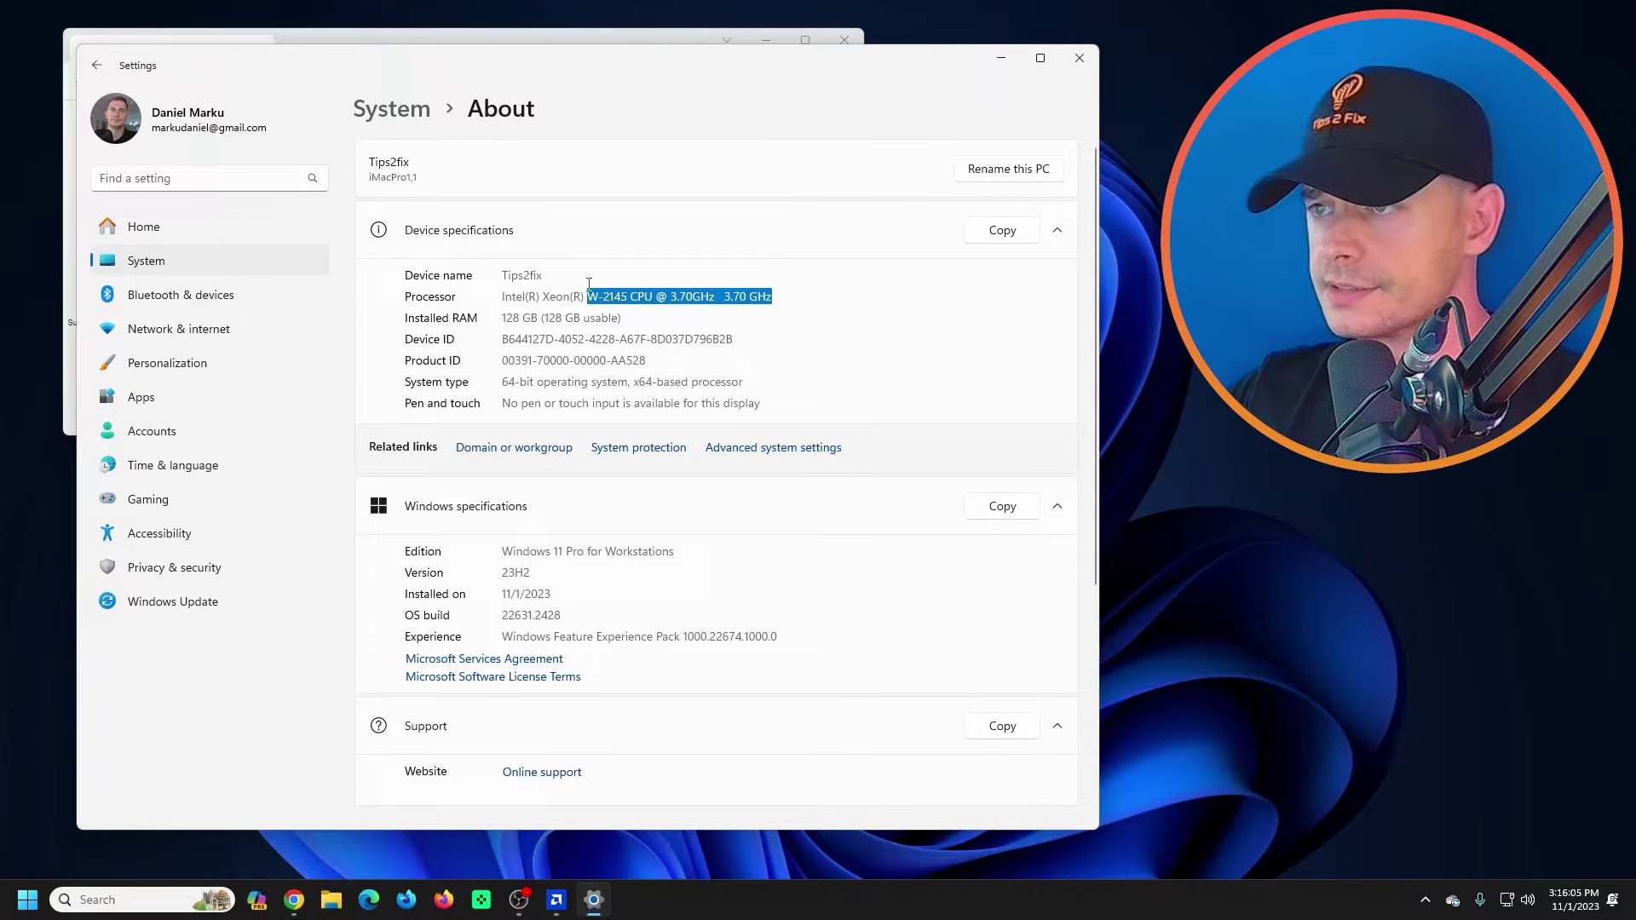
{"action": "left_click", "coordinate": [599, 298]}
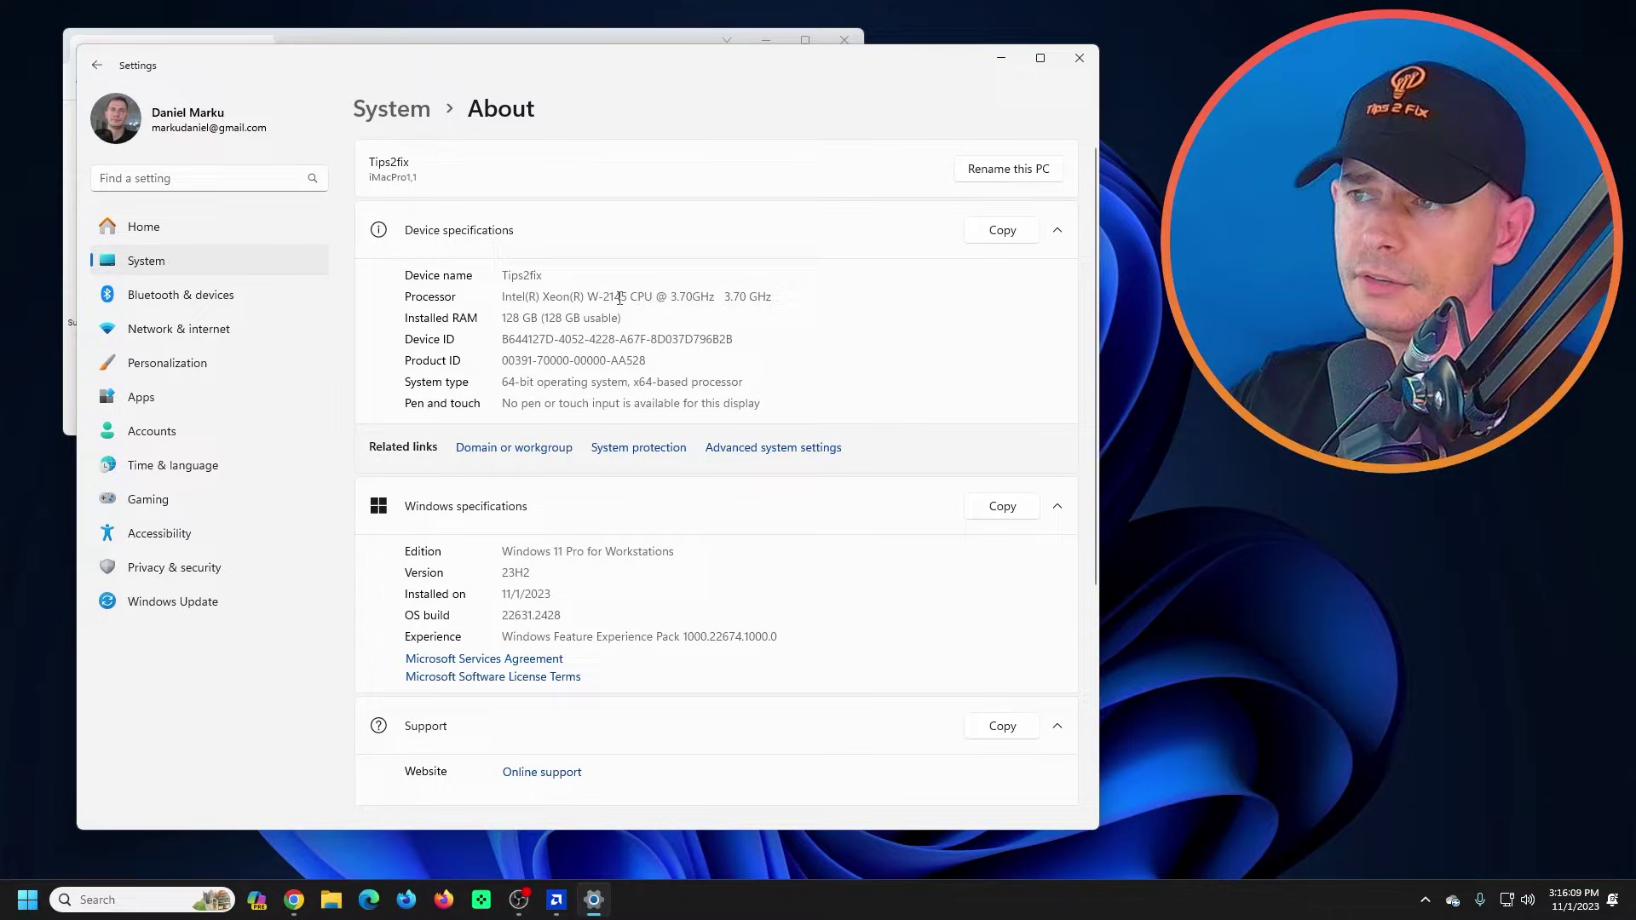
{"action": "scroll", "coordinate": [599, 362], "scroll_direction": "down", "scroll_amount": 3}
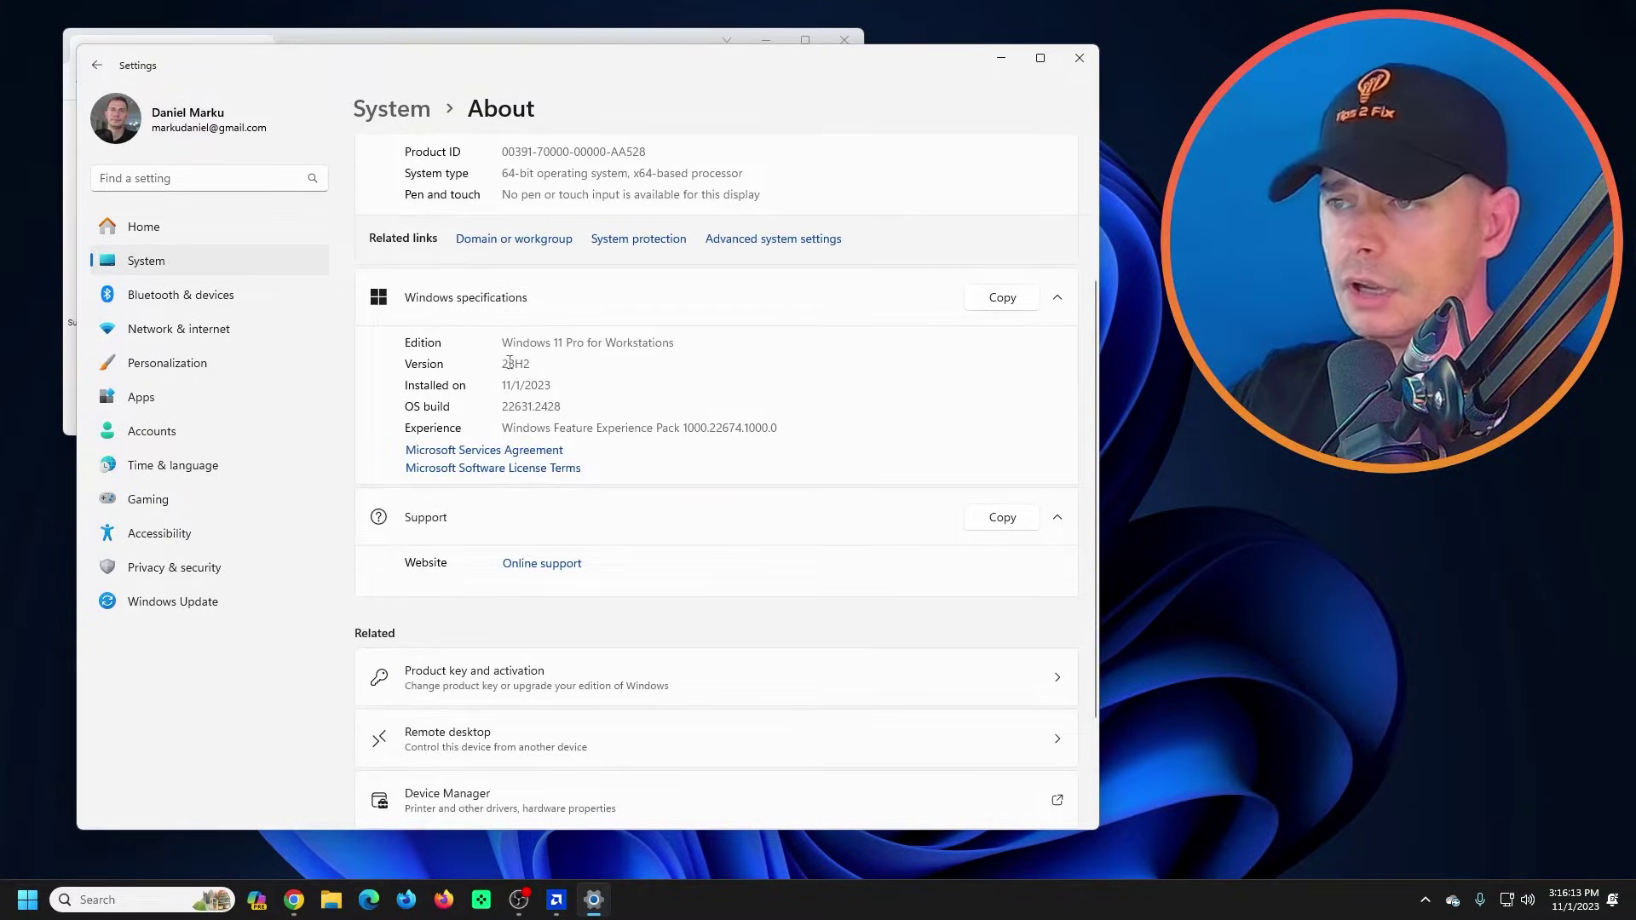
{"action": "left_click", "coordinate": [602, 369]}
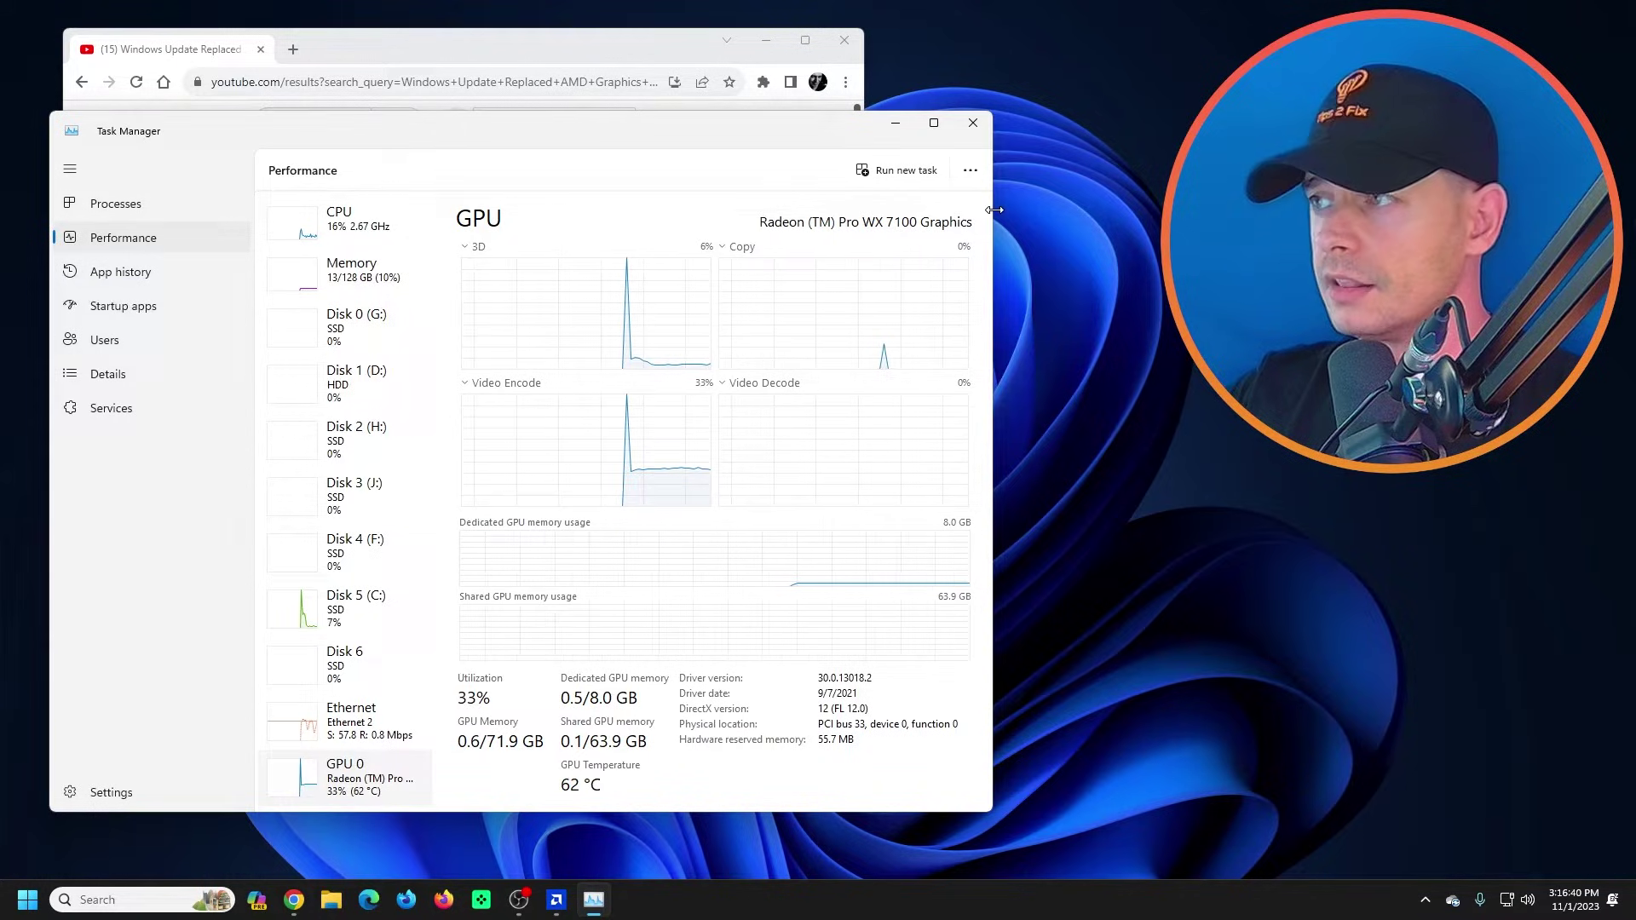
Widen Task Manager's Radeon Pro WX 7100 GPU view, then rearrange the AMD warning and File Explorer windows.
{"action": "left_click_drag", "start_coordinate": [990, 205], "coordinate": [1038, 208]}
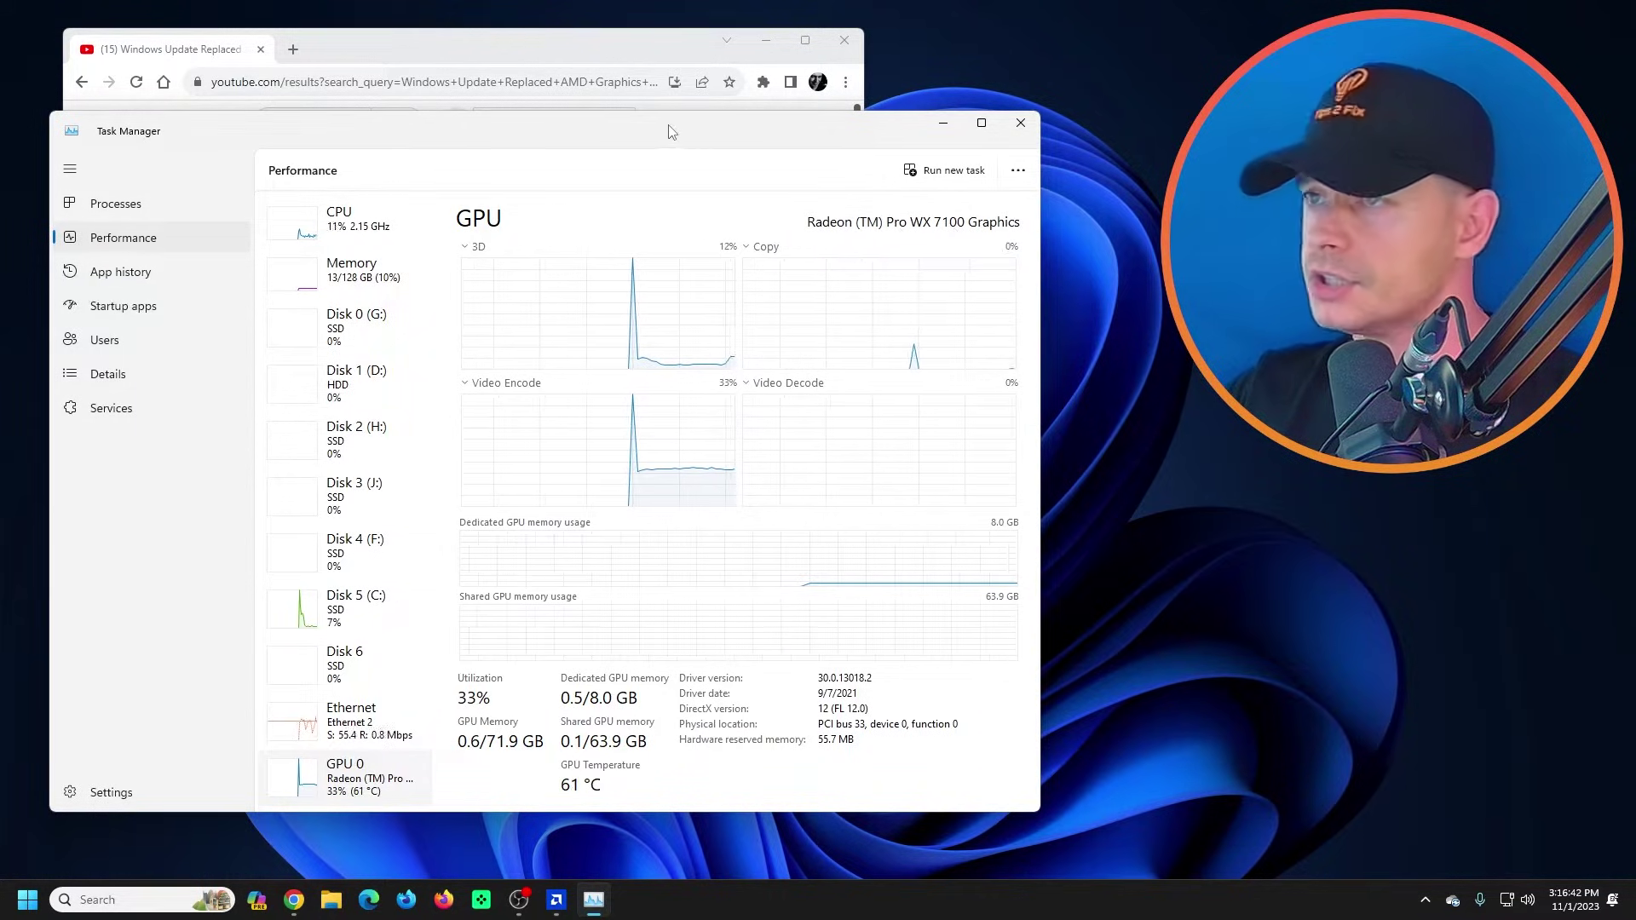
{"action": "left_click_drag", "start_coordinate": [666, 129], "coordinate": [917, 120]}
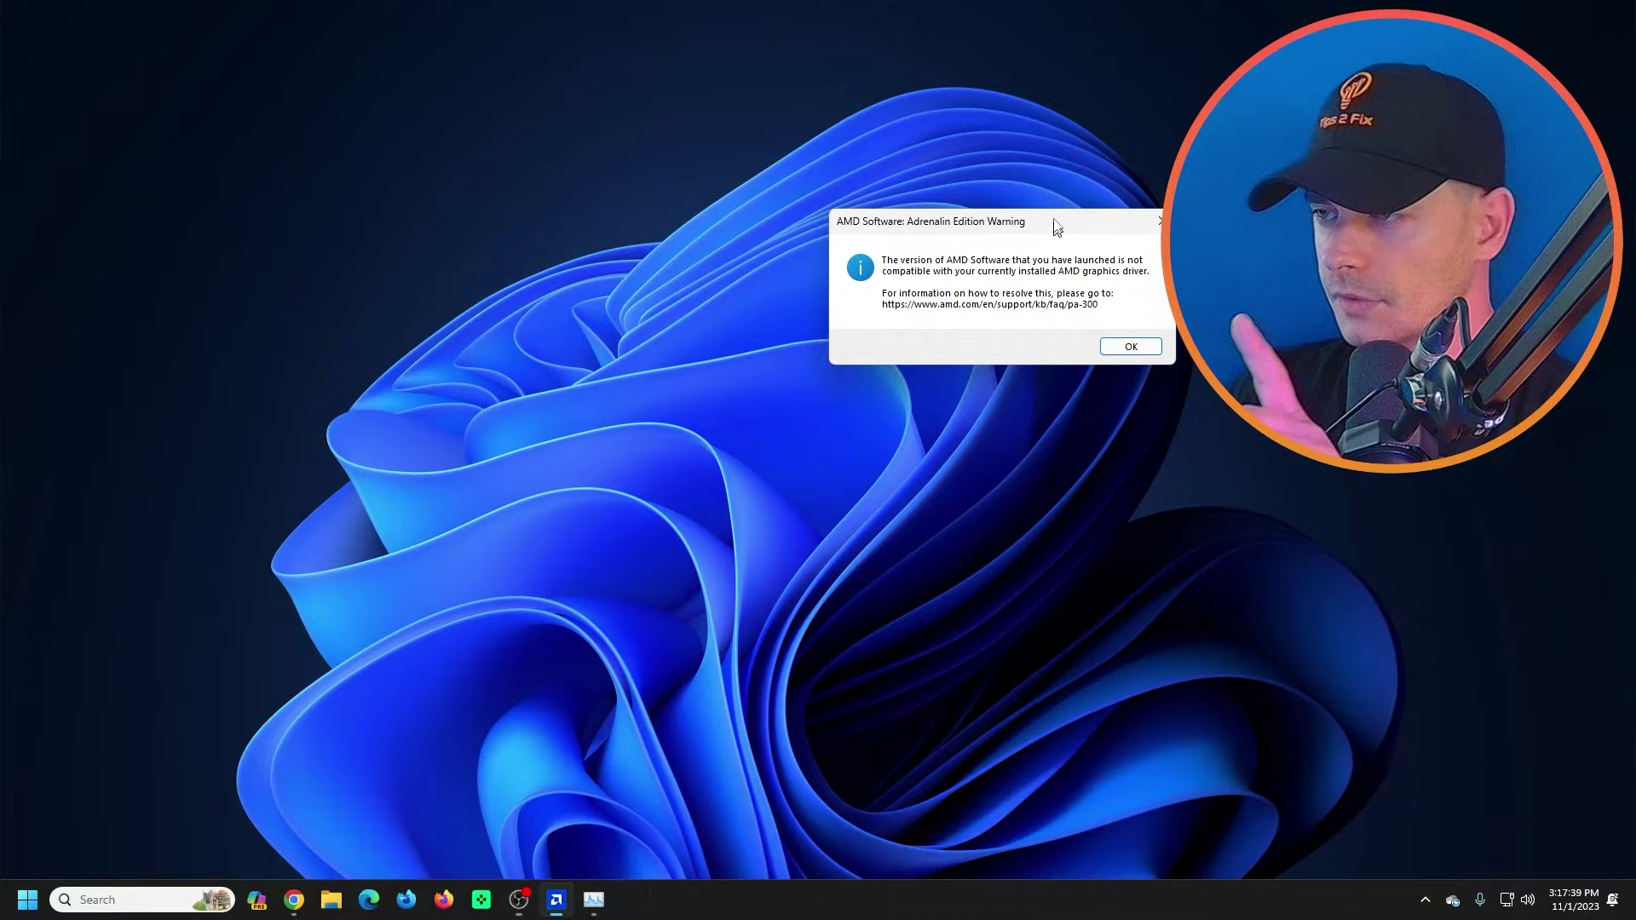
{"action": "left_click_drag", "start_coordinate": [1055, 225], "coordinate": [1249, 228]}
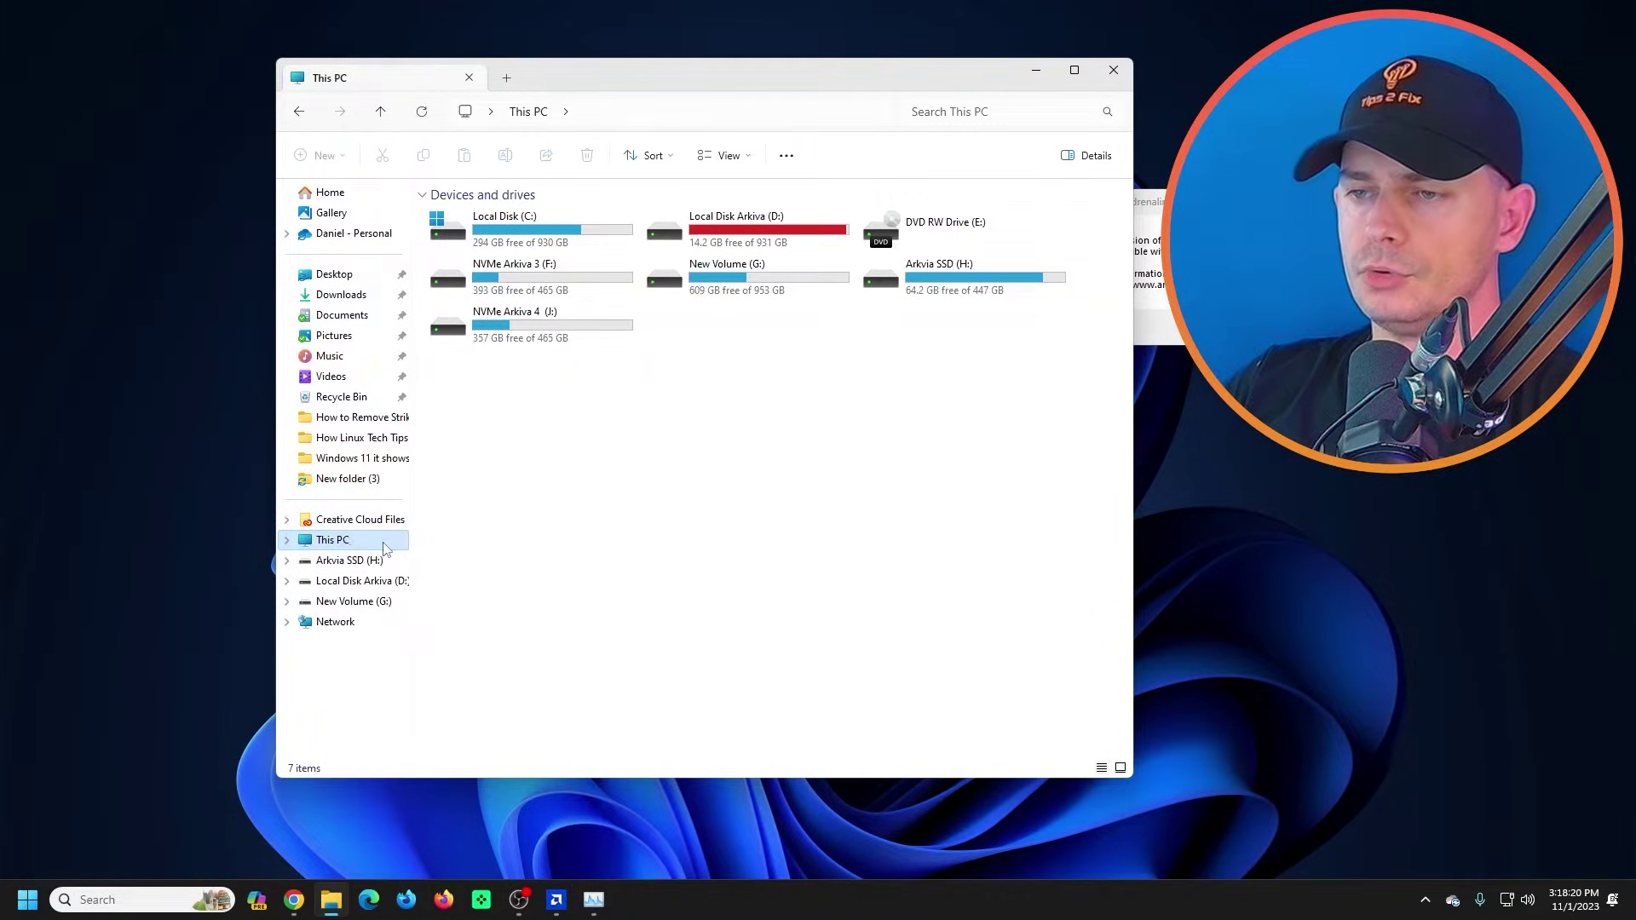
{"action": "left_click_drag", "start_coordinate": [566, 79], "coordinate": [686, 55]}
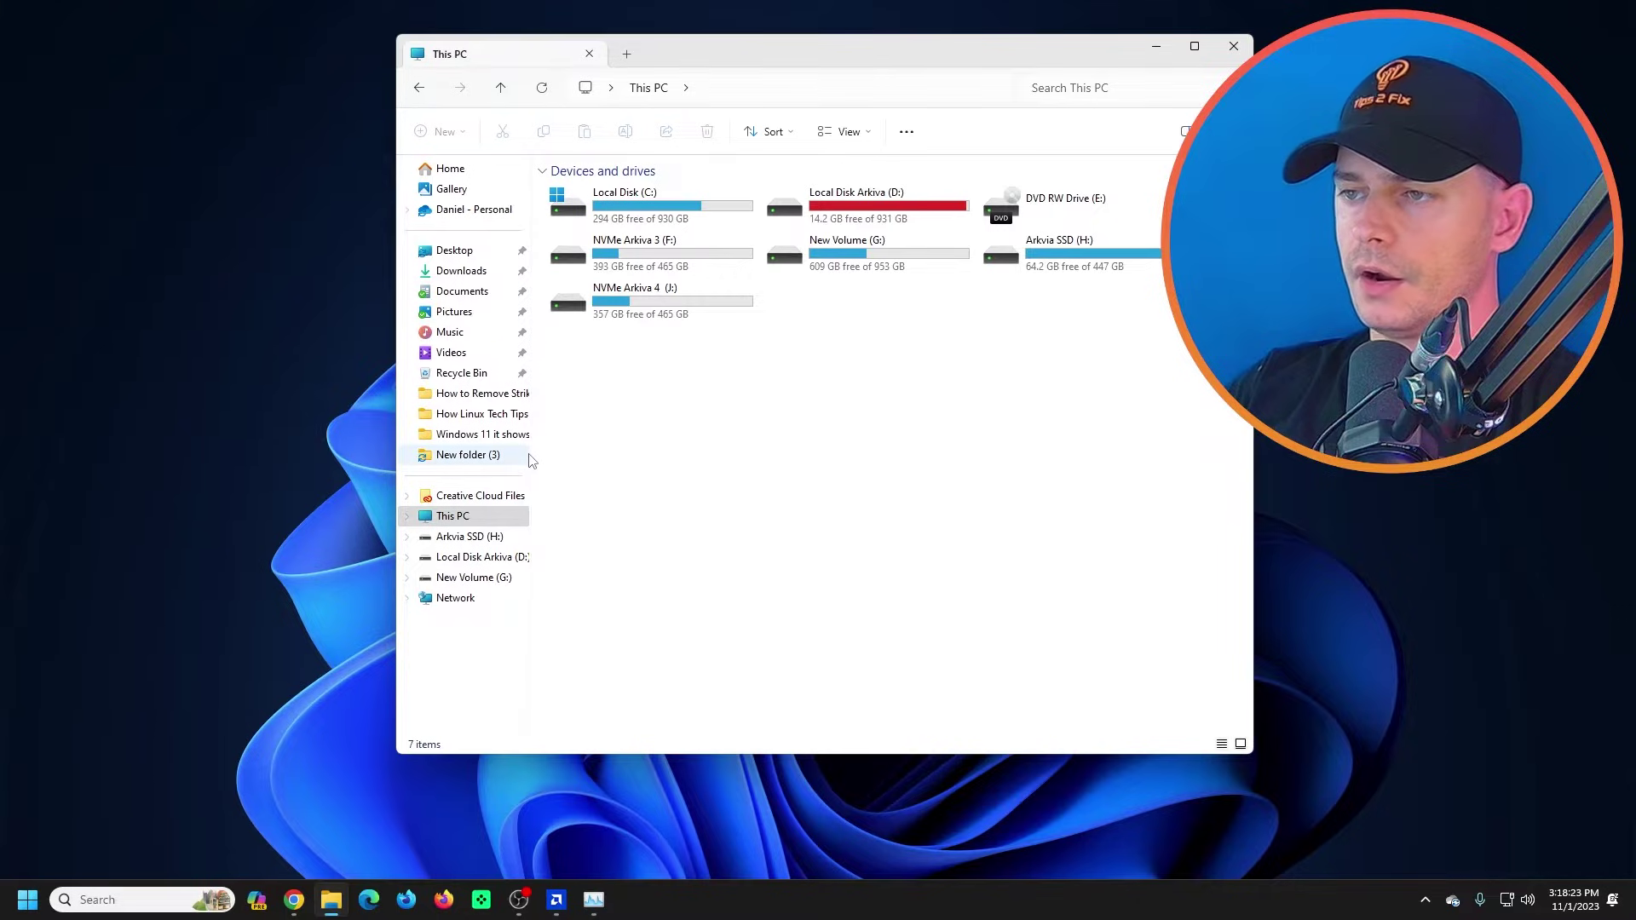
Launch Computer Management from This PC's Manage option and move its window to the right.
{"action": "left_click_drag", "start_coordinate": [534, 457], "coordinate": [522, 458]}
{"action": "right_click", "coordinate": [456, 521]}
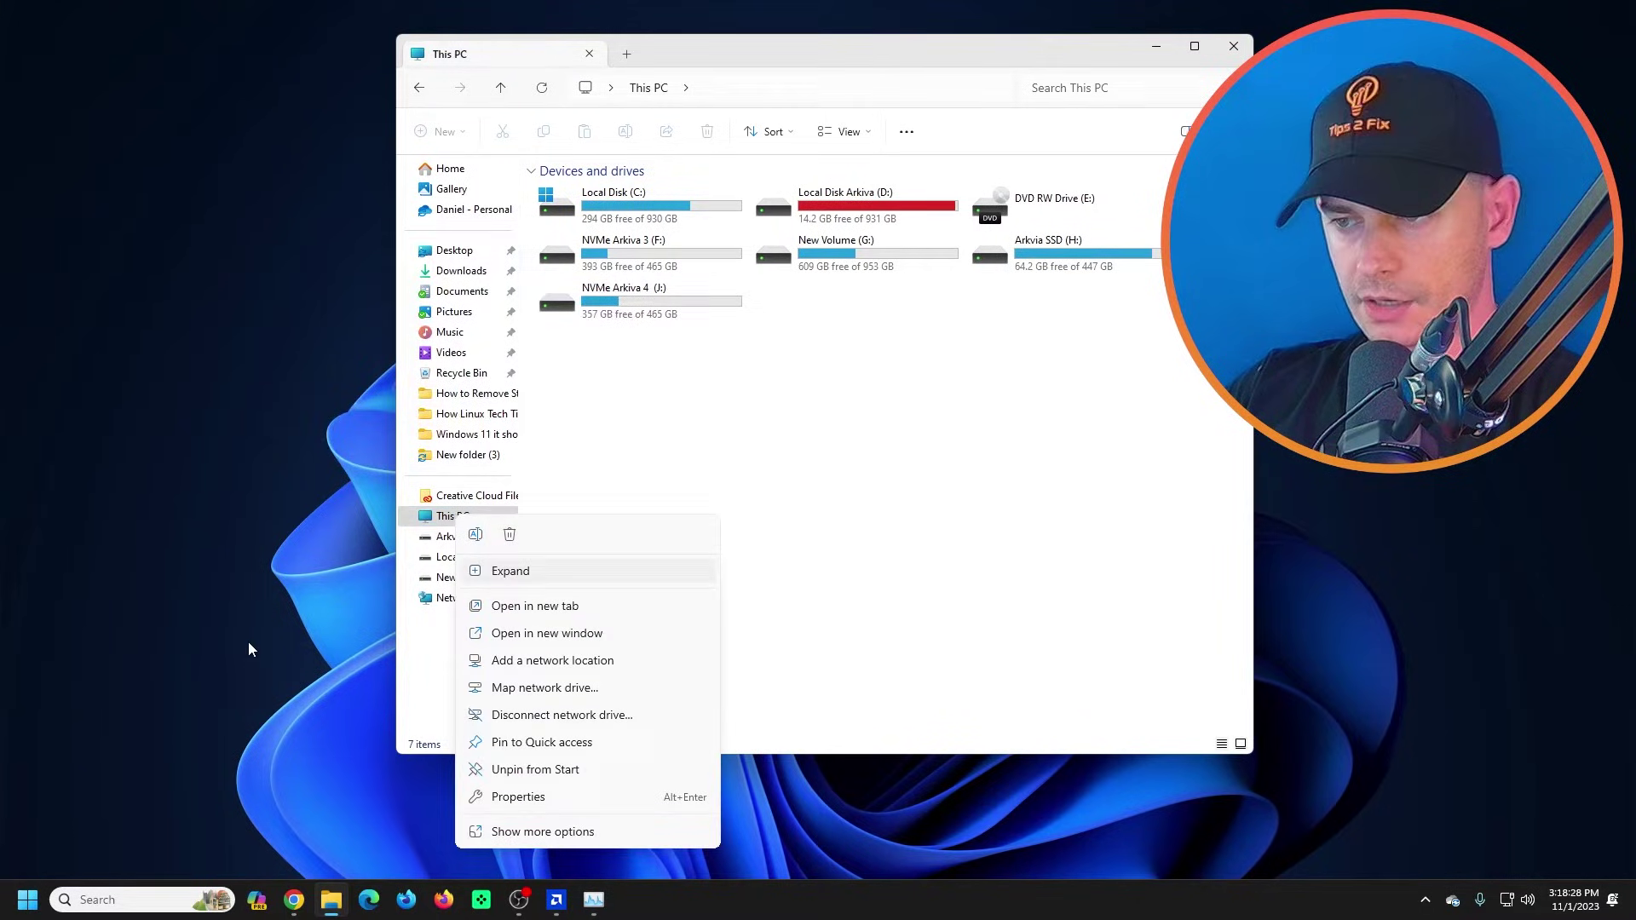
{"action": "left_click", "coordinate": [549, 832]}
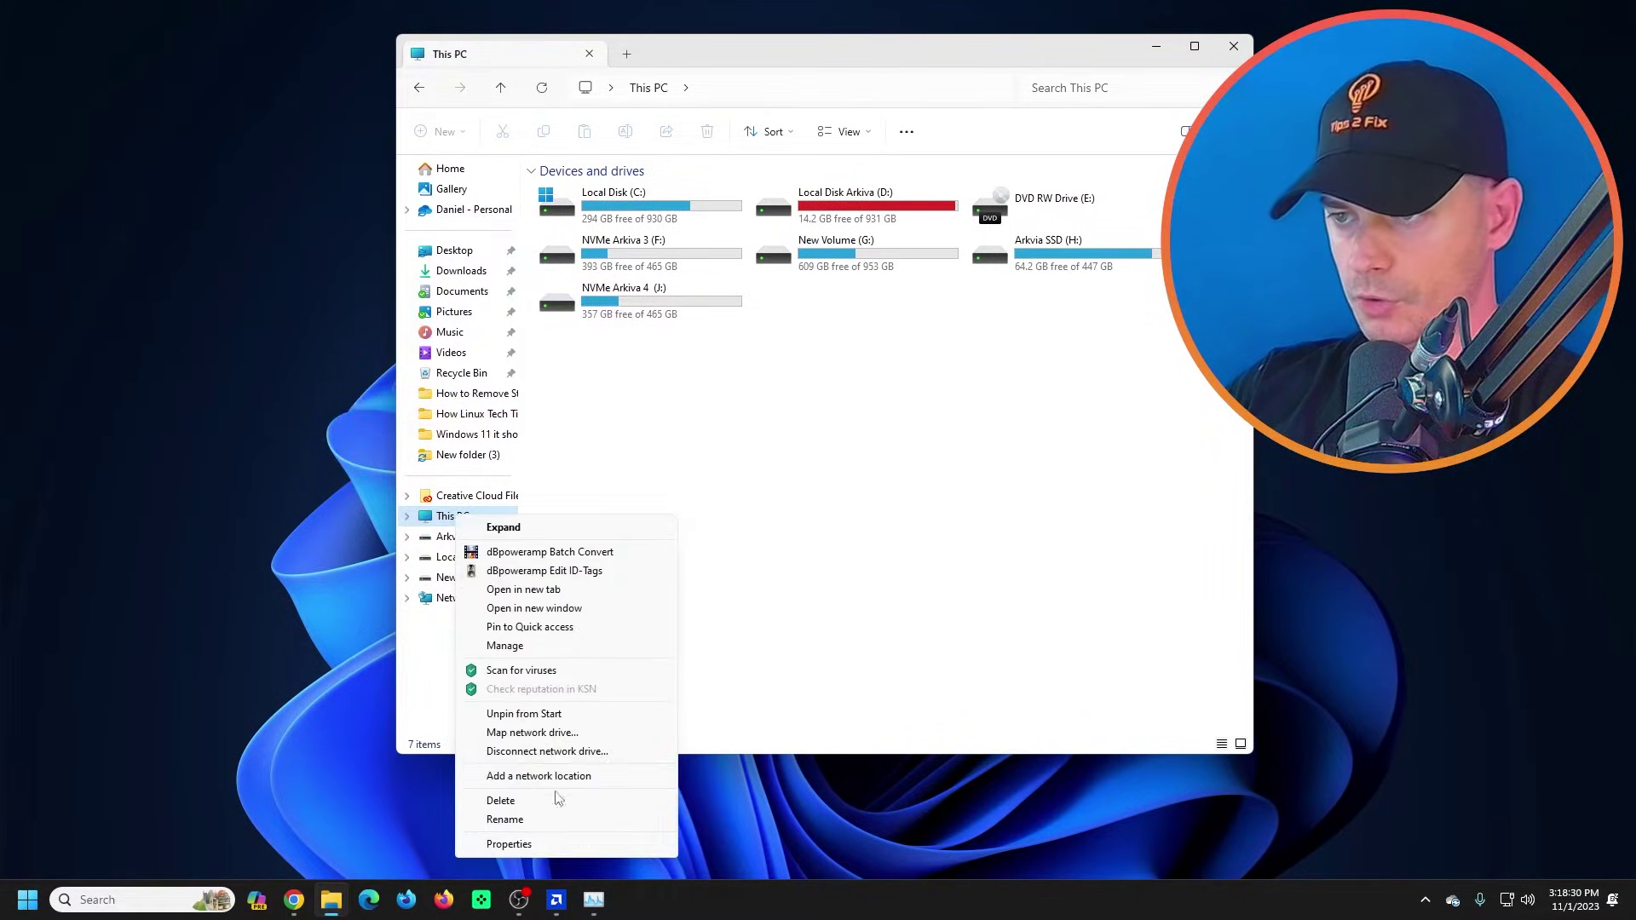
{"action": "left_click", "coordinate": [528, 646]}
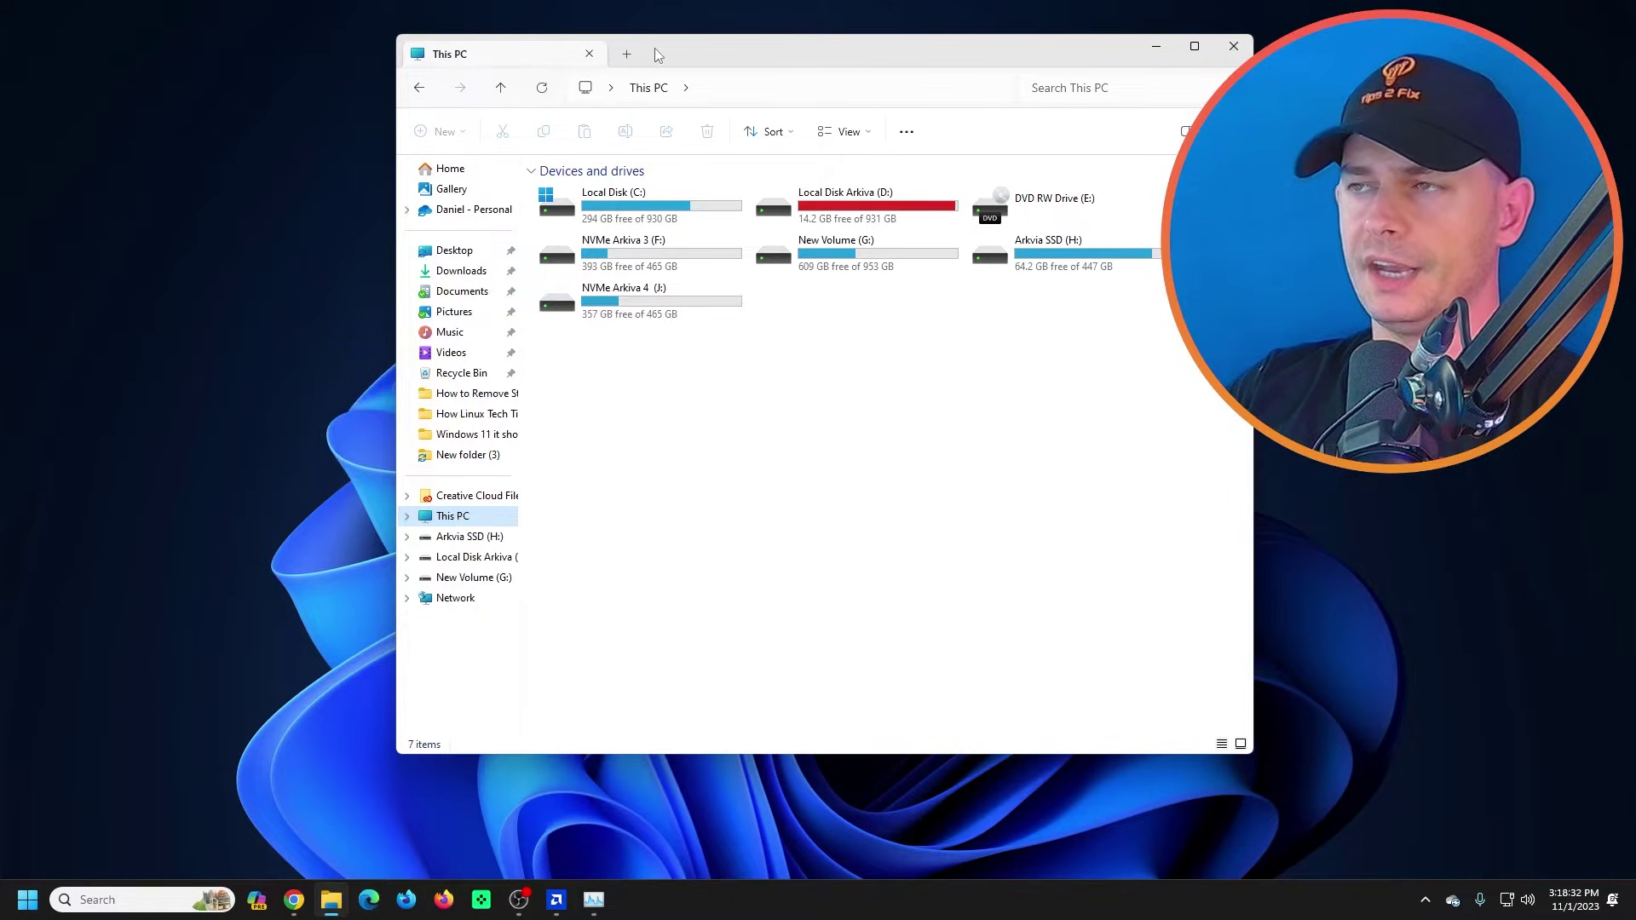
{"action": "left_click_drag", "start_coordinate": [376, 33], "coordinate": [1046, 40]}
Search 'computer' in Start and open Computer Management from the results.
{"action": "key", "text": "super"}
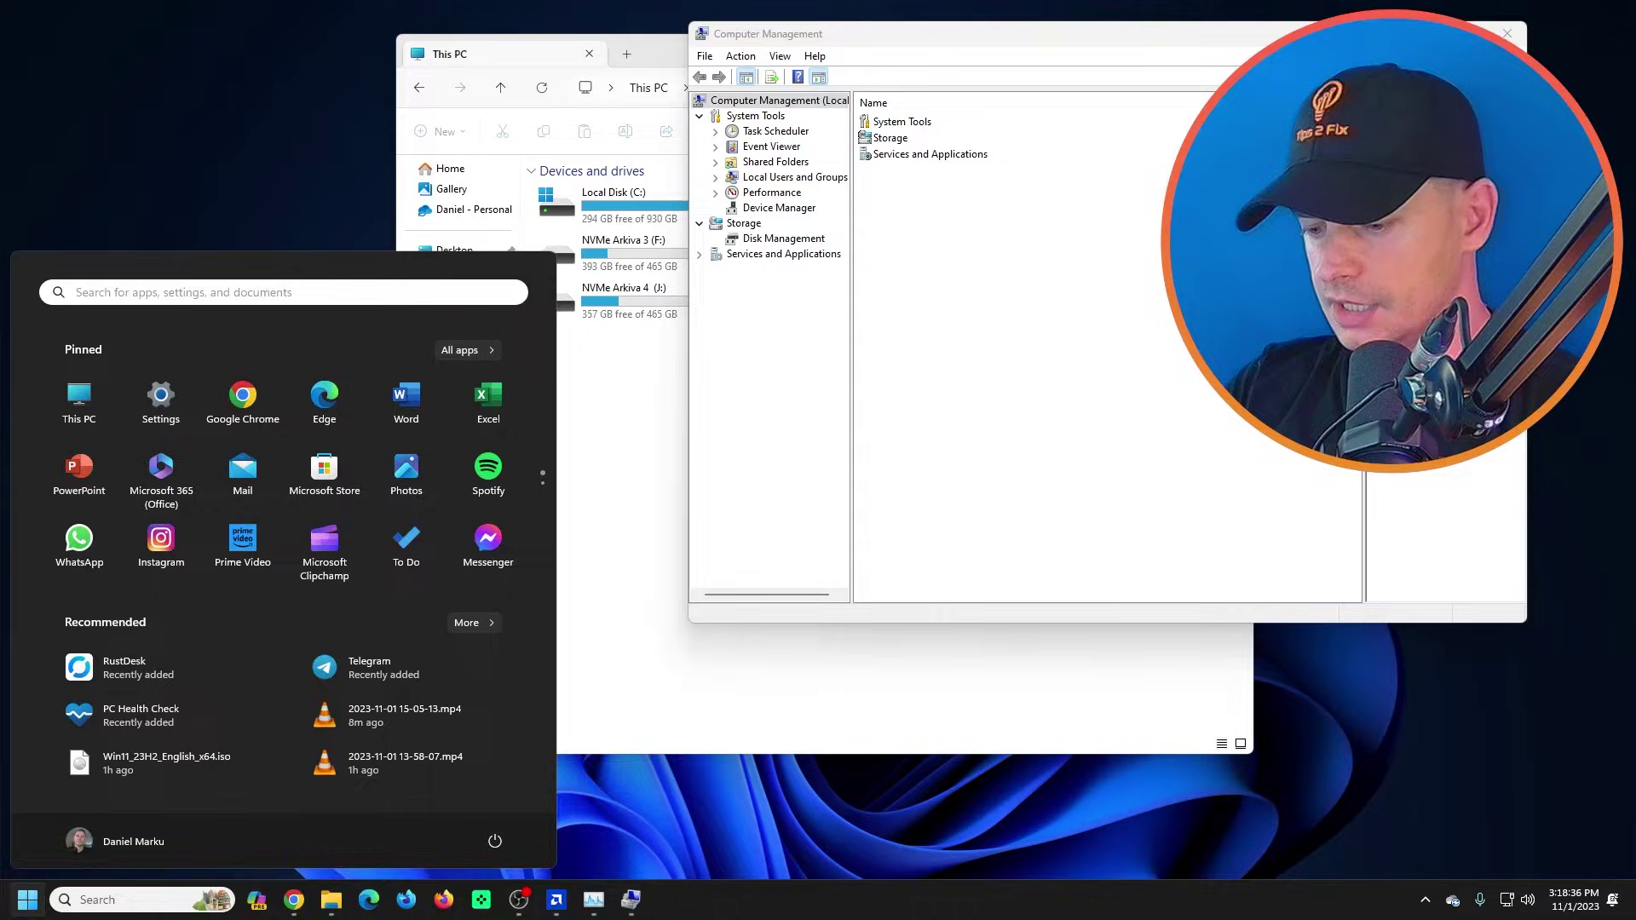
{"action": "type", "text": "computer"}
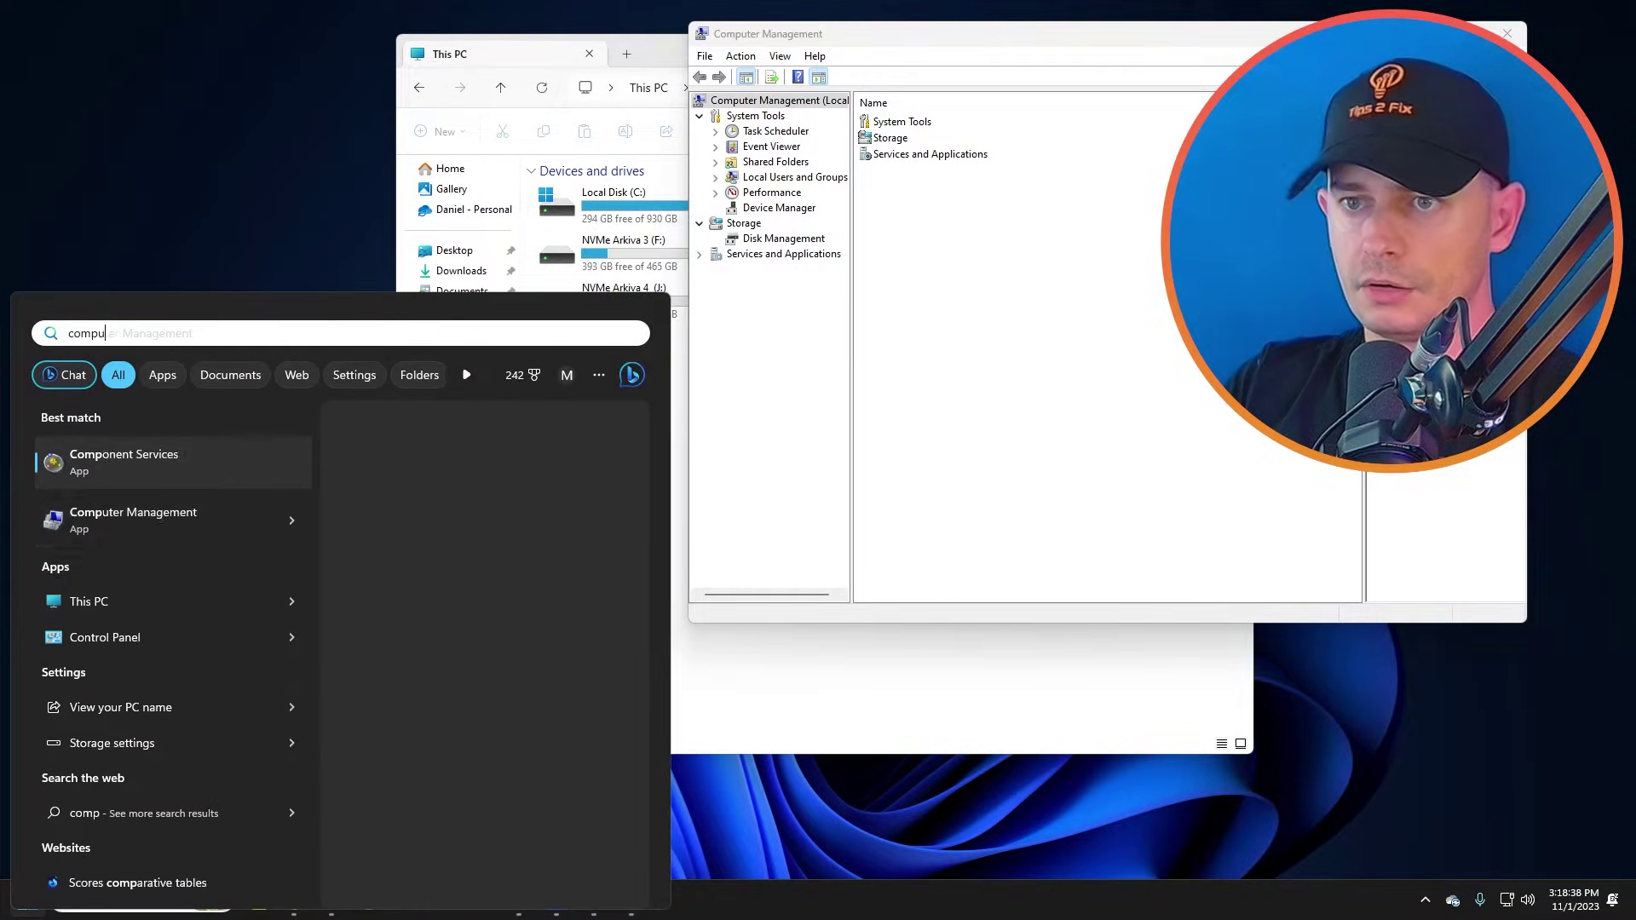
{"action": "left_click", "coordinate": [188, 469]}
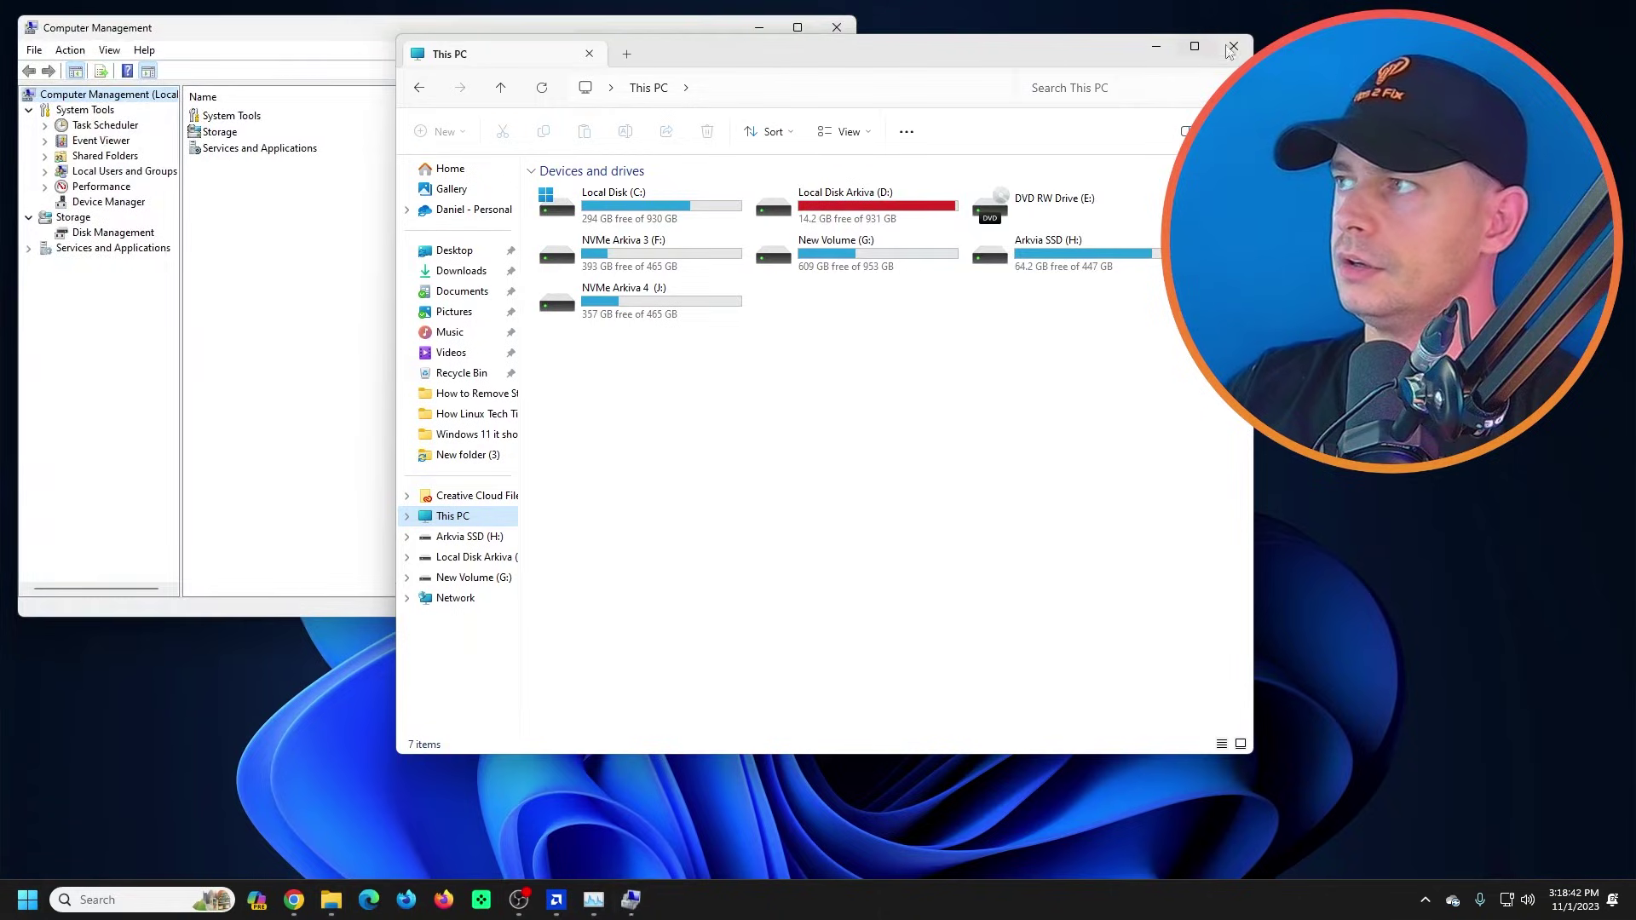
In Device Manager, expand Display adapters and choose Update driver for Radeon (TM) Pro WX 7100 Graphics.
{"action": "left_click", "coordinate": [1232, 46]}
{"action": "left_click_drag", "start_coordinate": [401, 51], "coordinate": [520, 132]}
{"action": "left_click", "coordinate": [223, 283]}
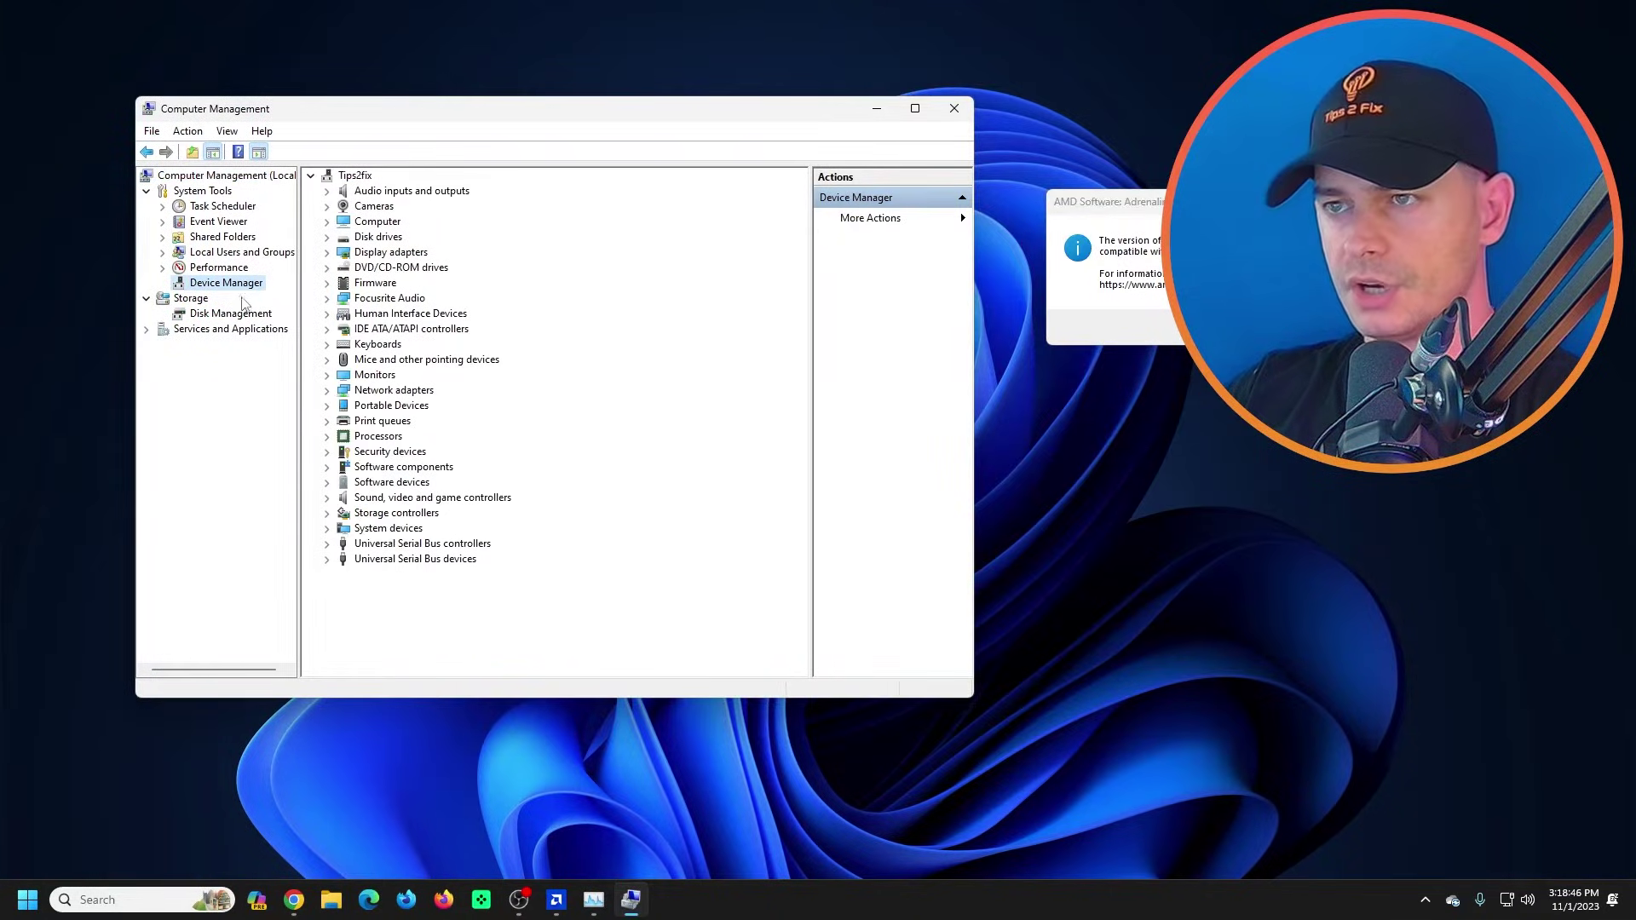
{"action": "left_click", "coordinate": [326, 252]}
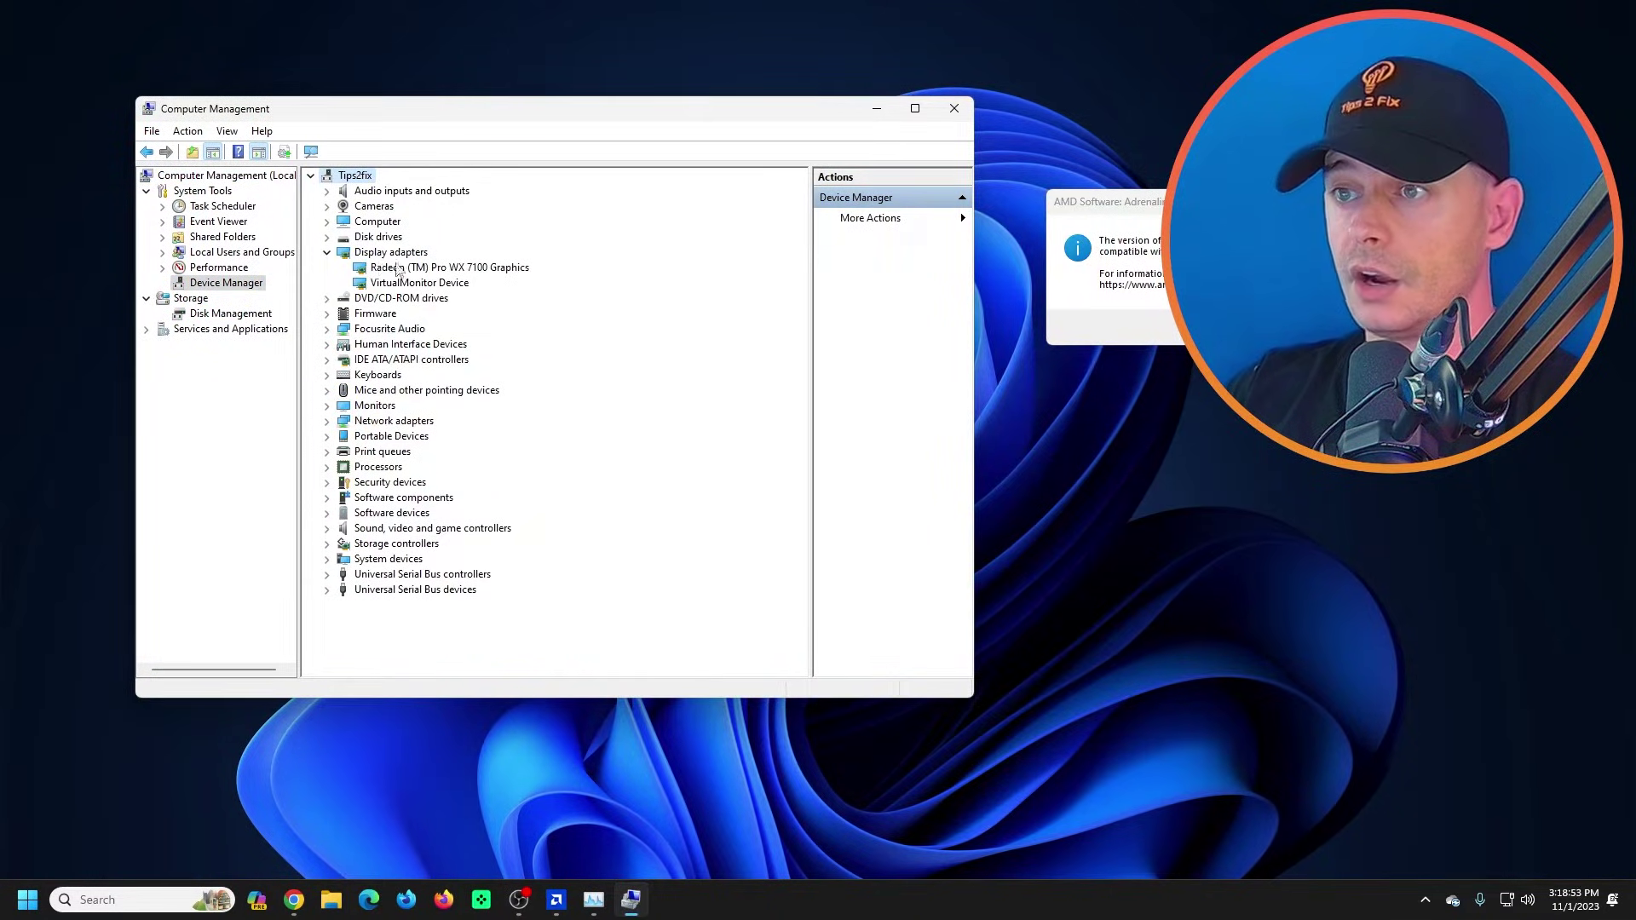
{"action": "left_click", "coordinate": [467, 269]}
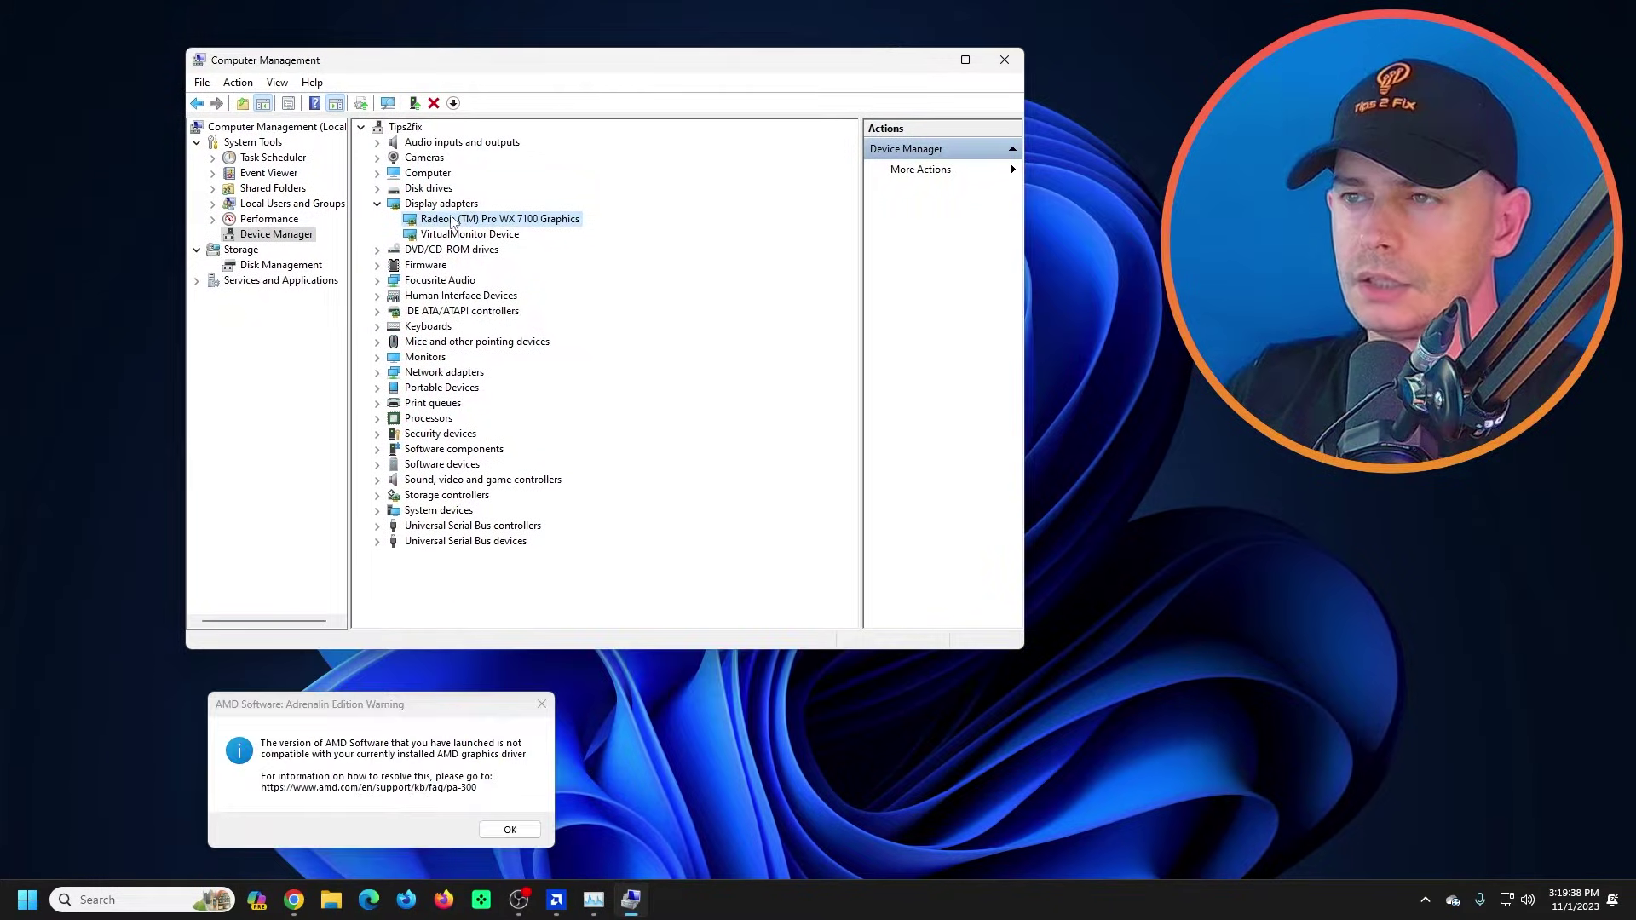
{"action": "right_click", "coordinate": [455, 220]}
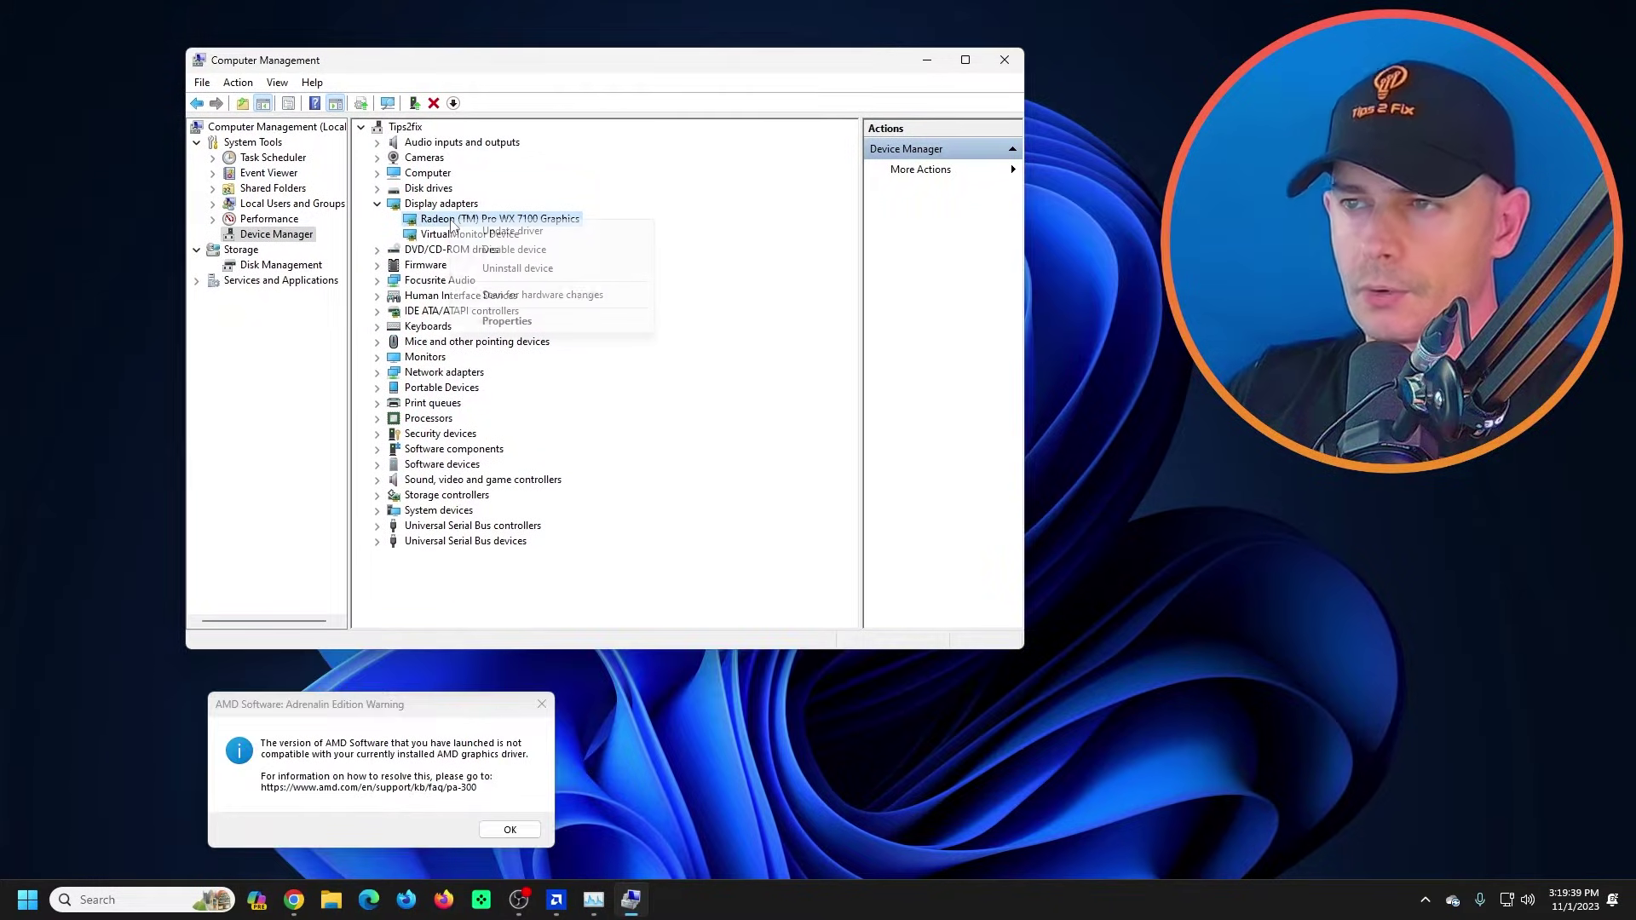
{"action": "left_click", "coordinate": [561, 237]}
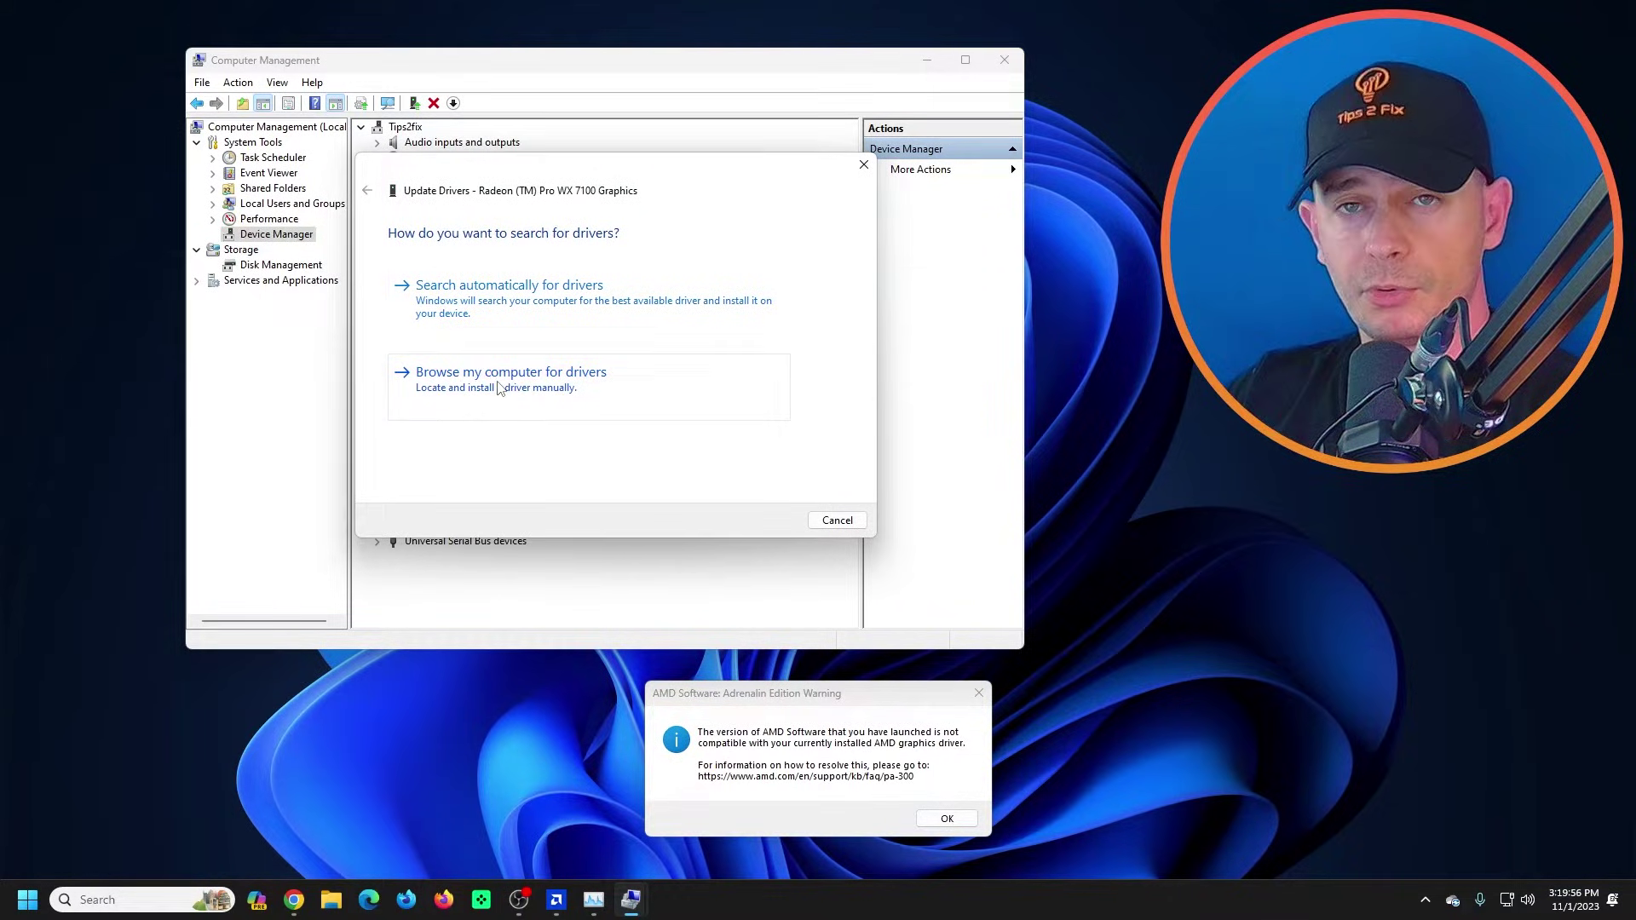
Browse this computer, pick from installed drivers, and select AMD Radeon (TM) Pro WX 7100 Graphics.
{"action": "left_click", "coordinate": [500, 388]}
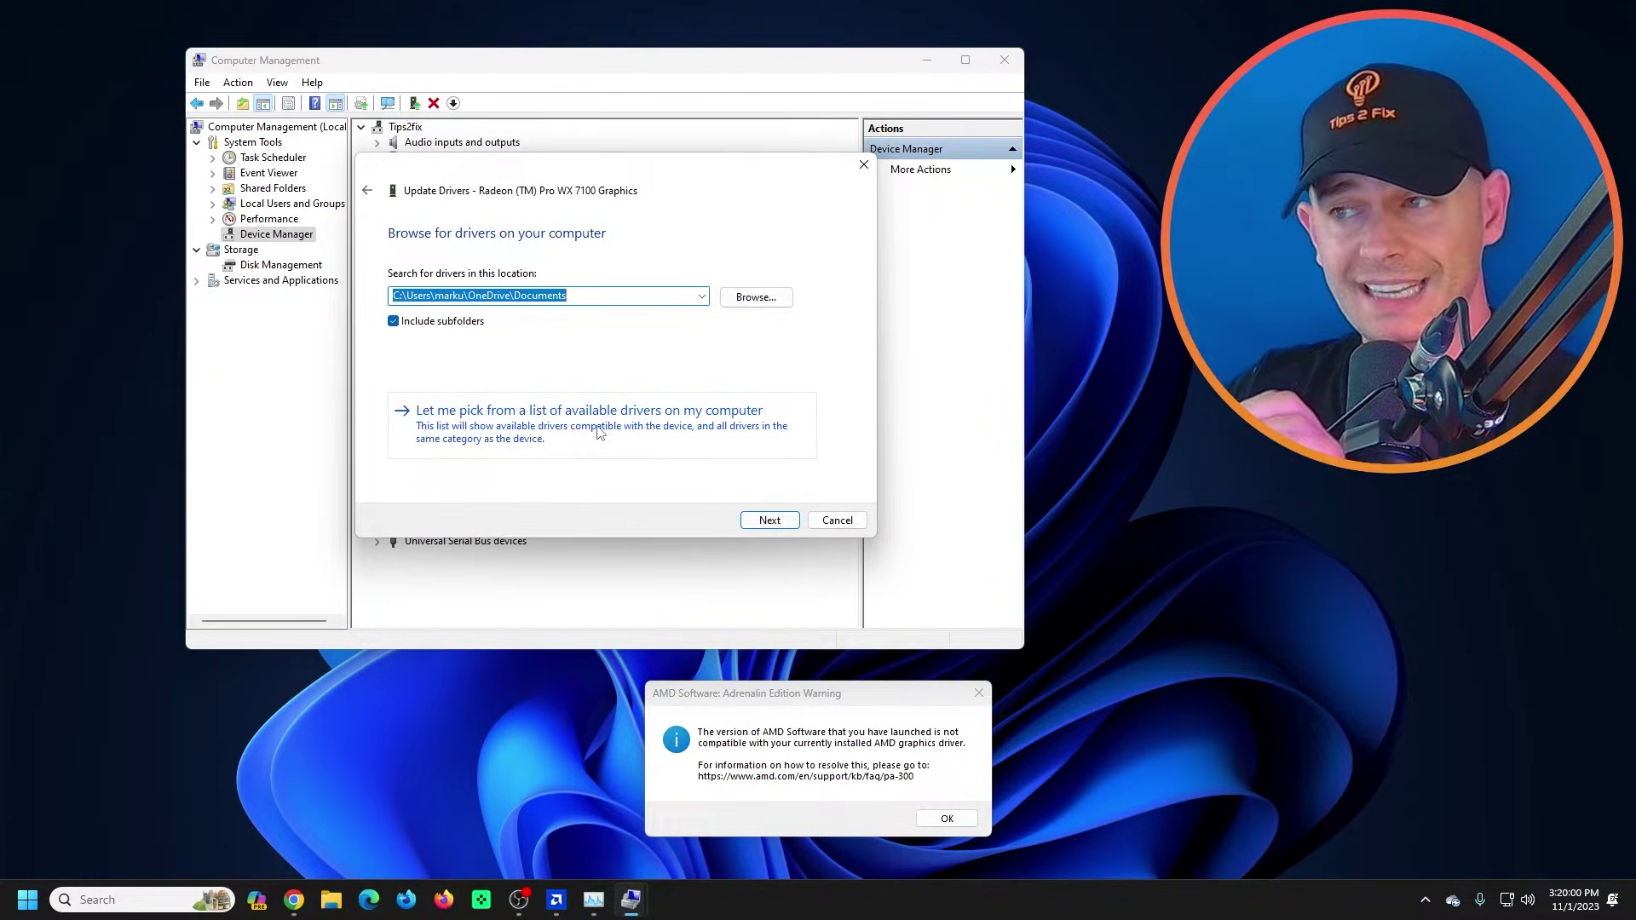
{"action": "left_click", "coordinate": [687, 438]}
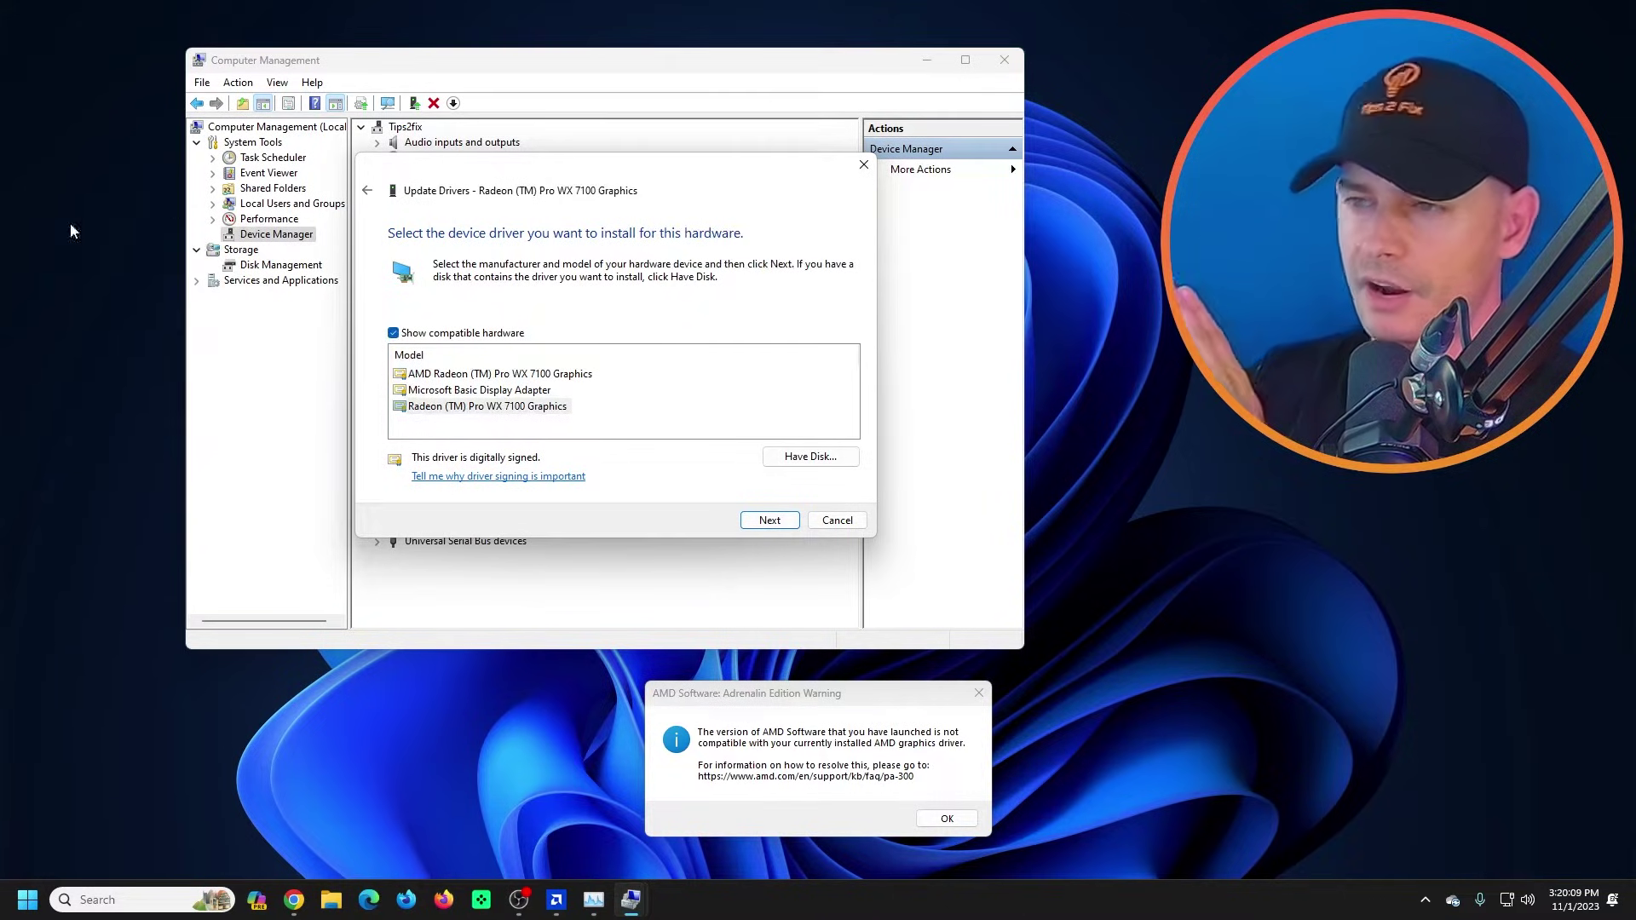
{"action": "left_click_drag", "start_coordinate": [642, 171], "coordinate": [583, 228]}
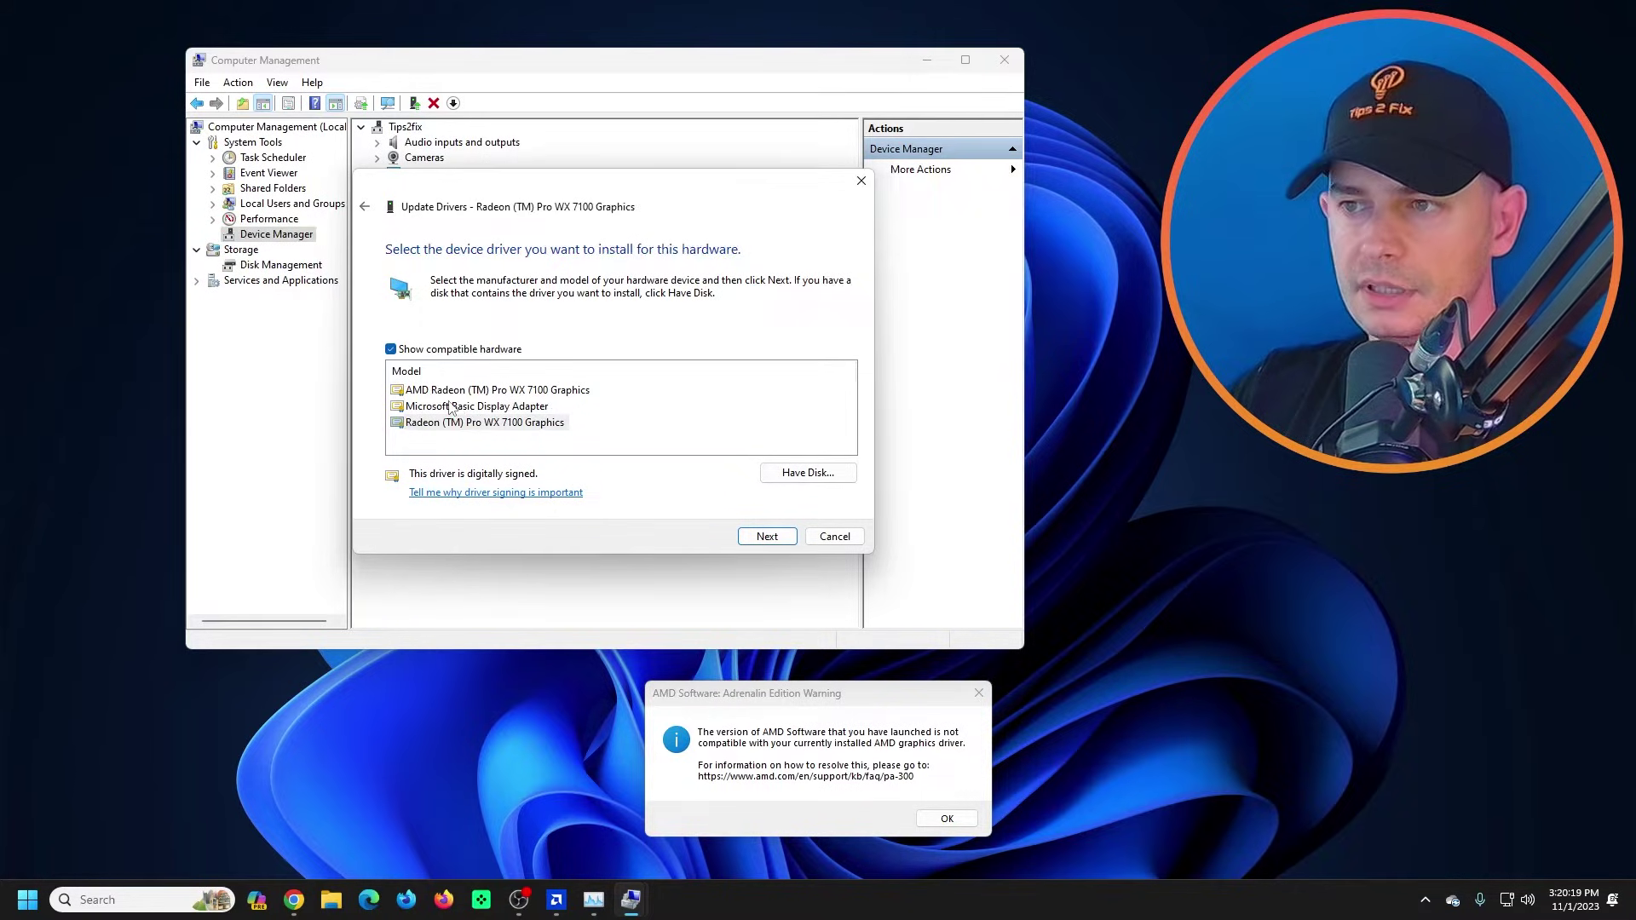
{"action": "left_click", "coordinate": [433, 423]}
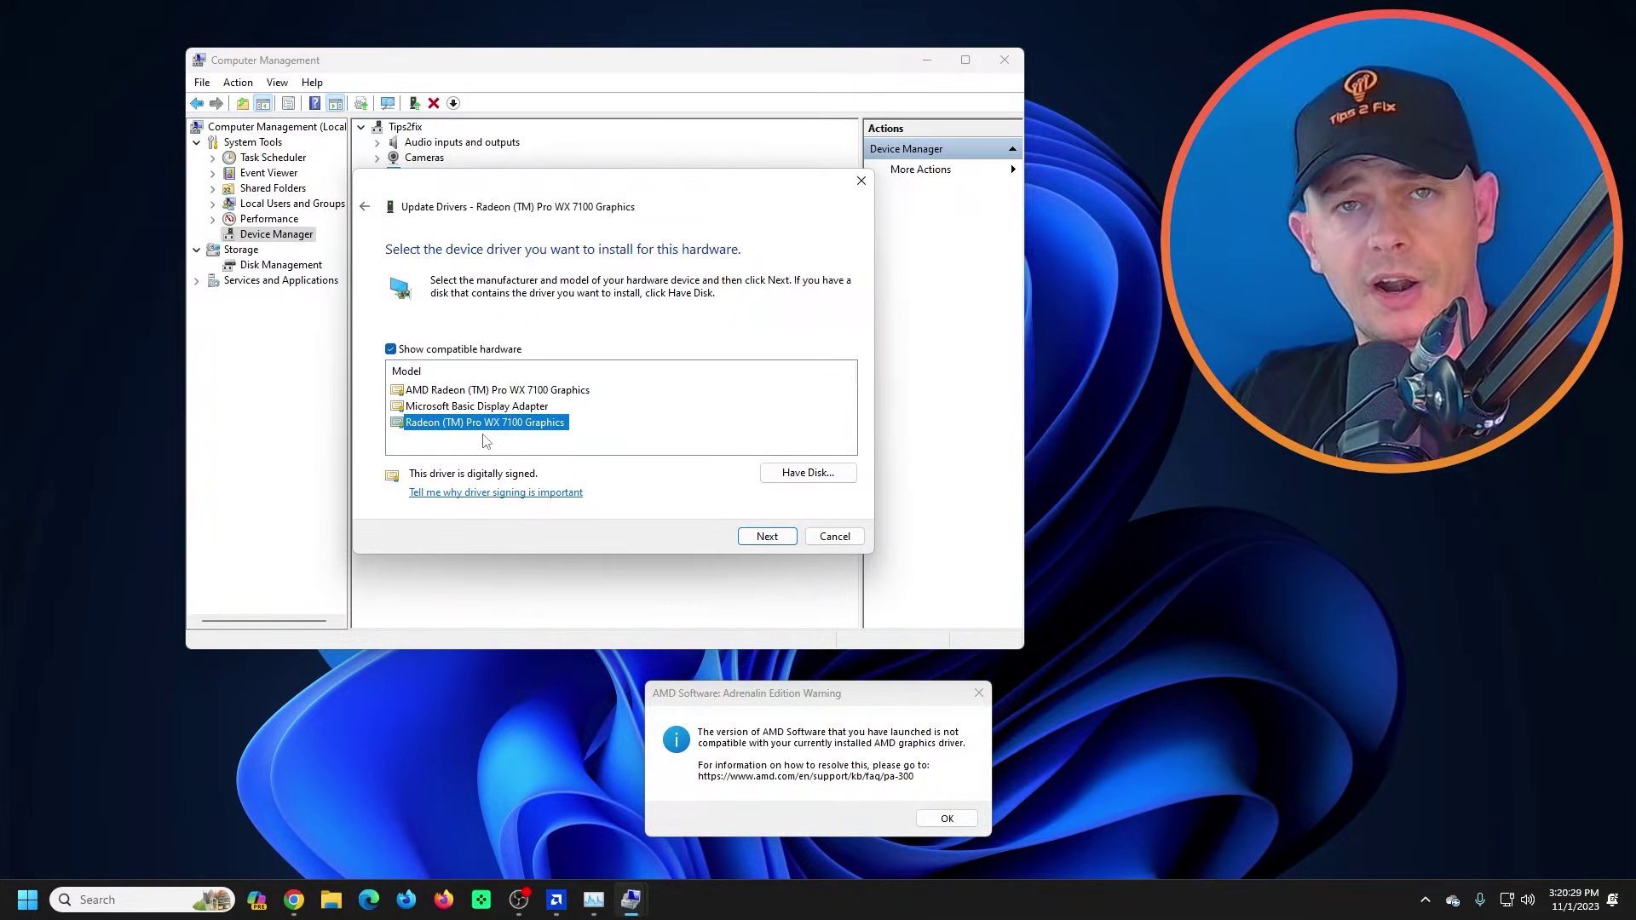
{"action": "left_click", "coordinate": [444, 407]}
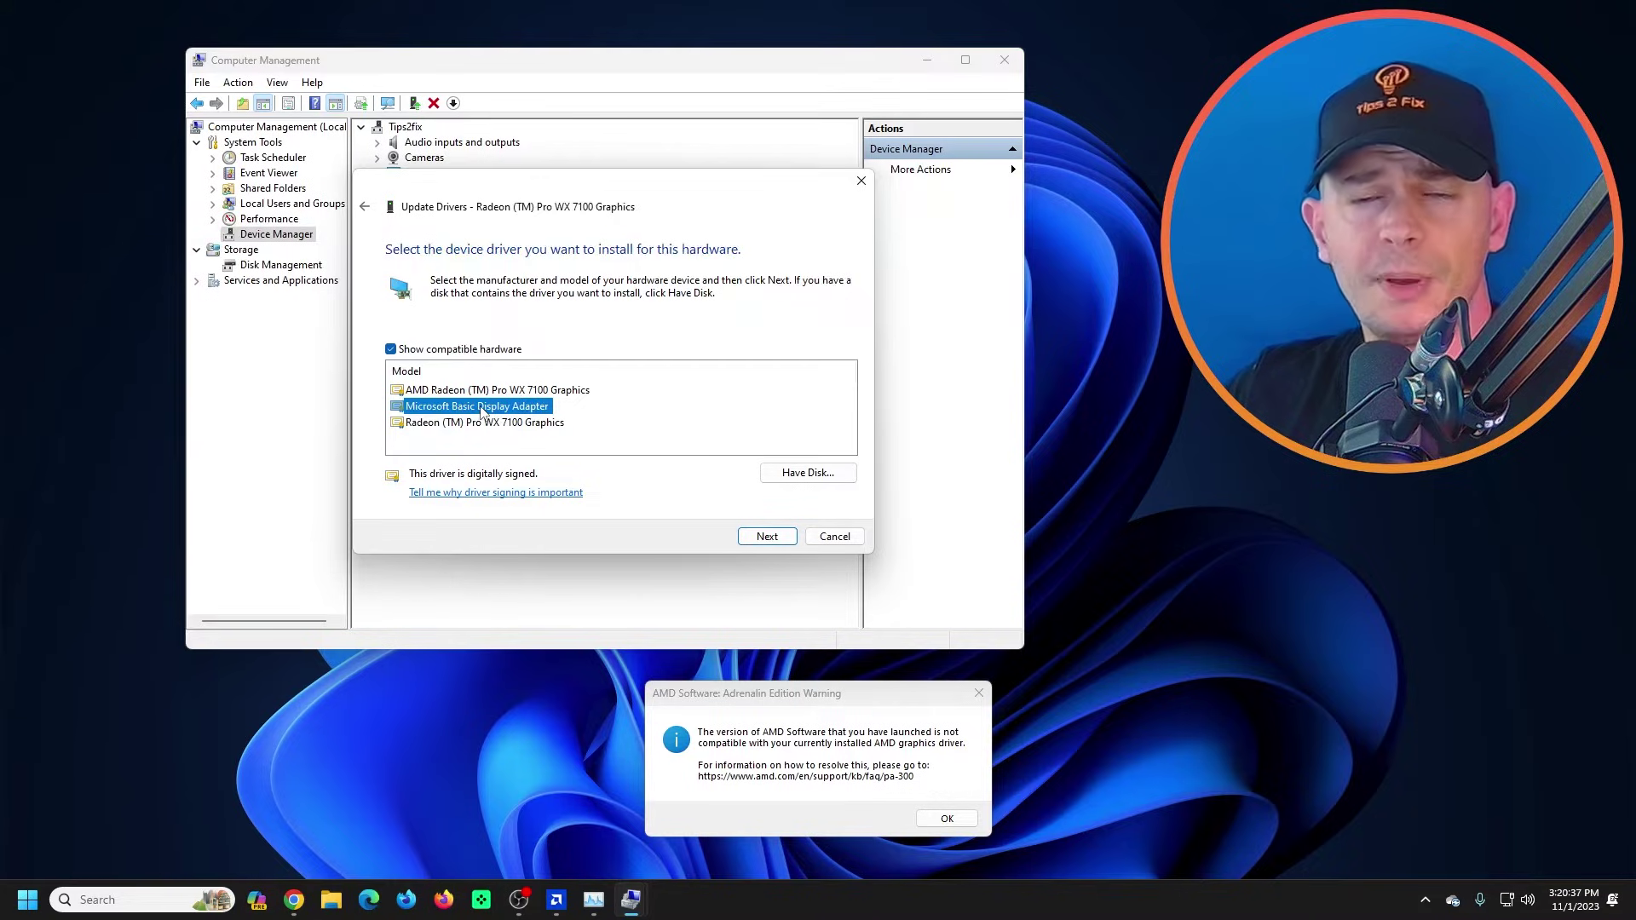
{"action": "left_click", "coordinate": [463, 392]}
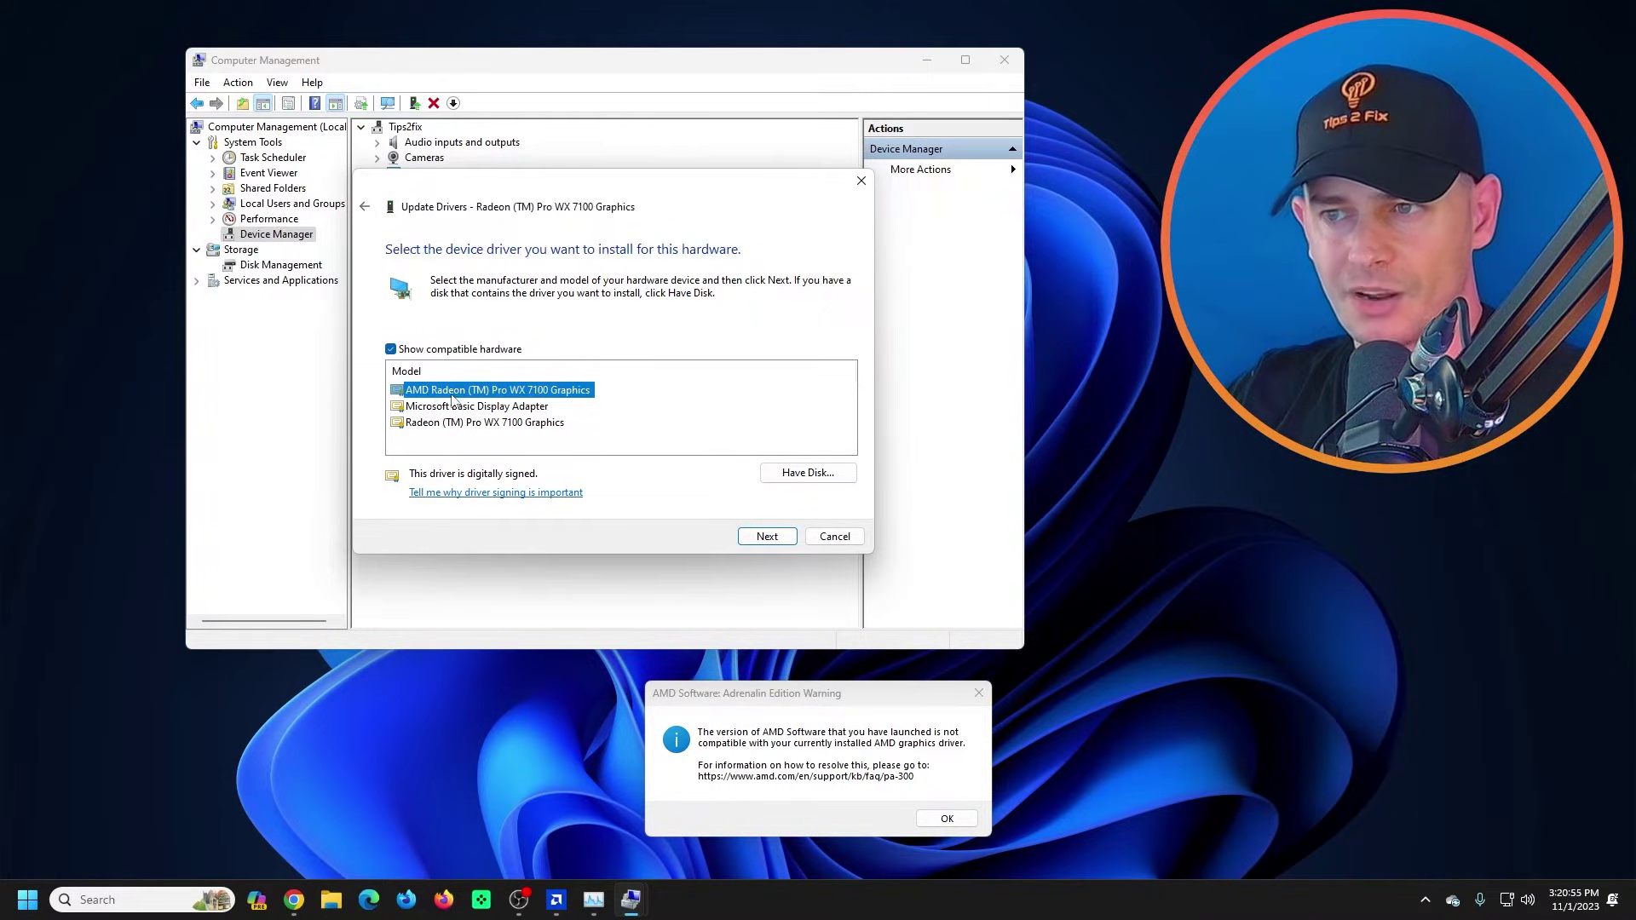
Install the AMD Radeon (TM) Pro WX 7100 Graphics driver and close the success confirmation.
{"action": "left_click", "coordinate": [477, 423]}
{"action": "left_click", "coordinate": [443, 392]}
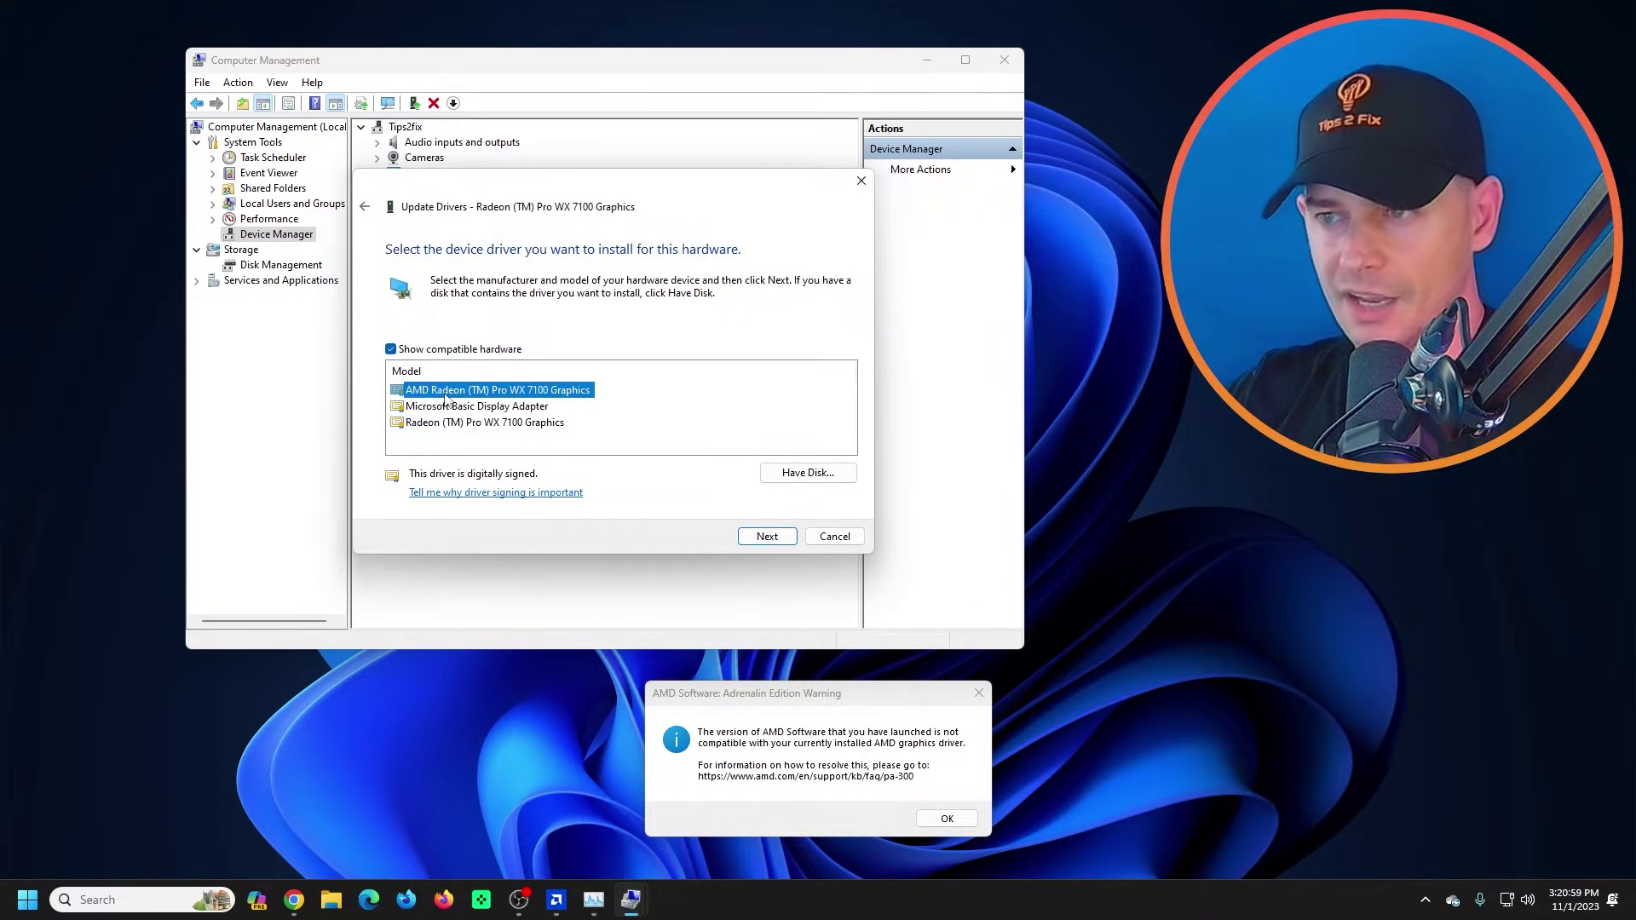
{"action": "left_click", "coordinate": [748, 538]}
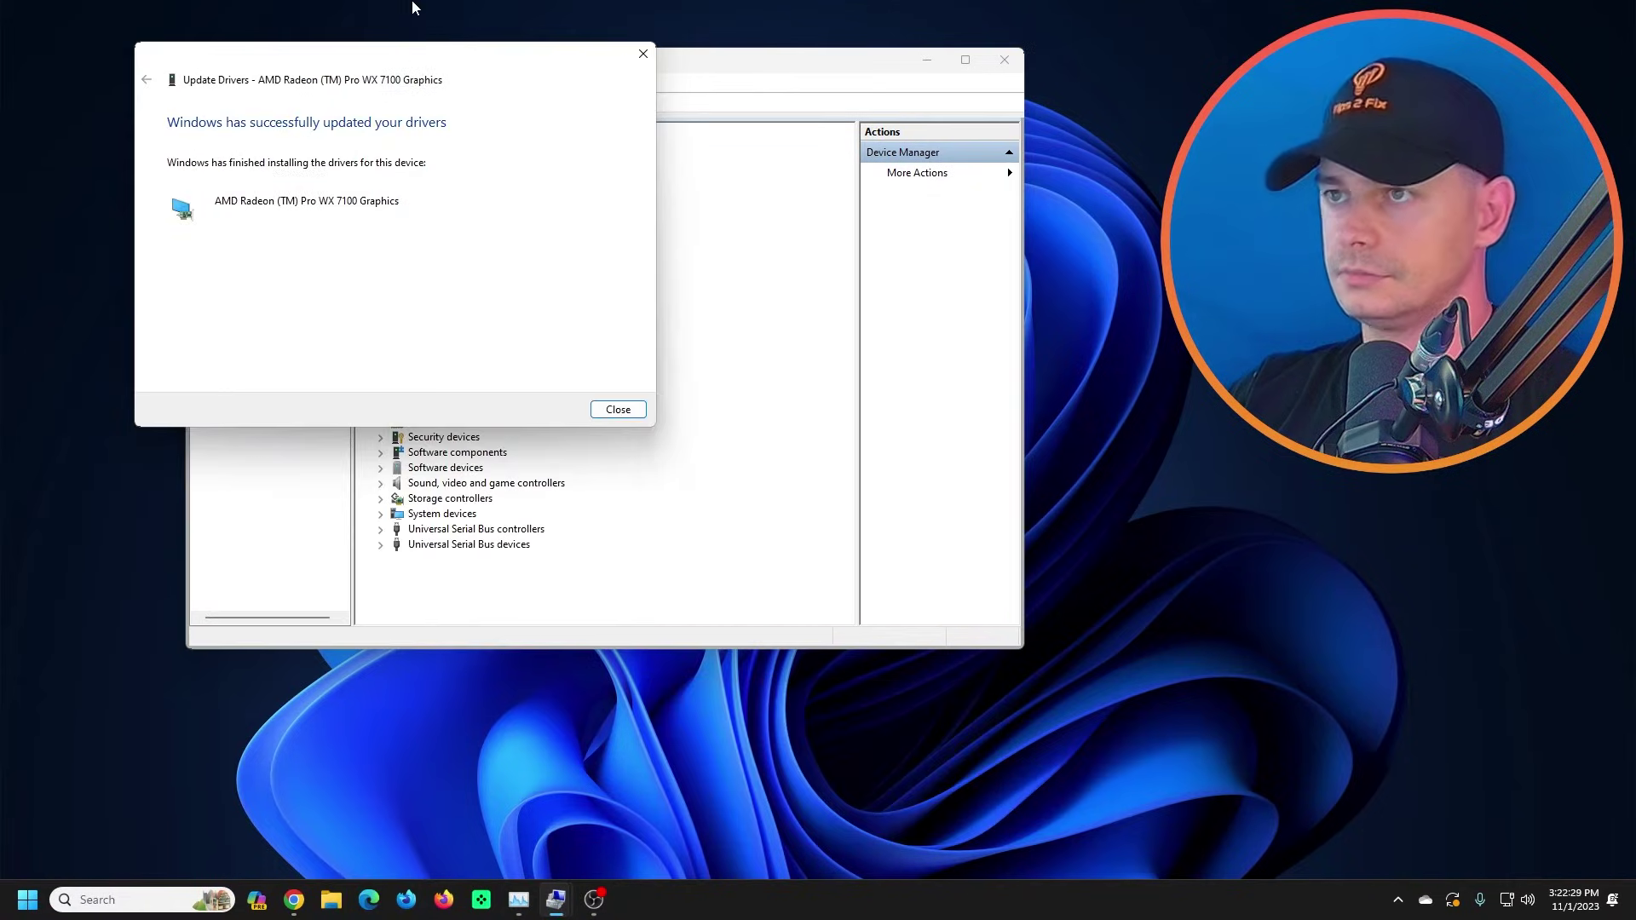
{"action": "left_click_drag", "start_coordinate": [403, 61], "coordinate": [397, 341]}
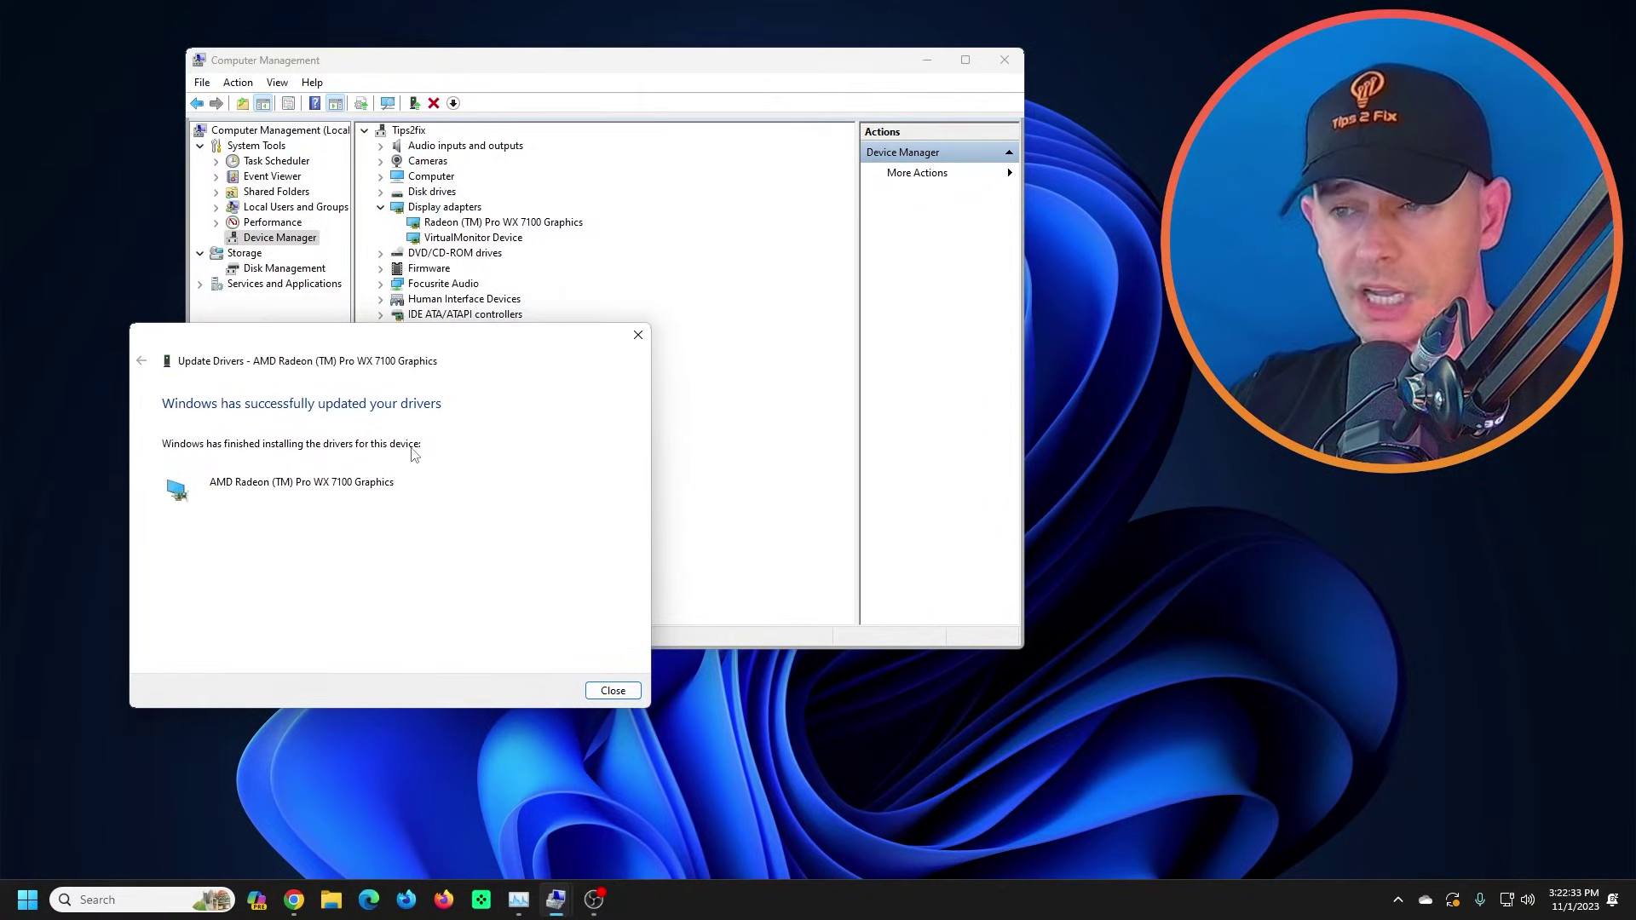
{"action": "left_click", "coordinate": [613, 691]}
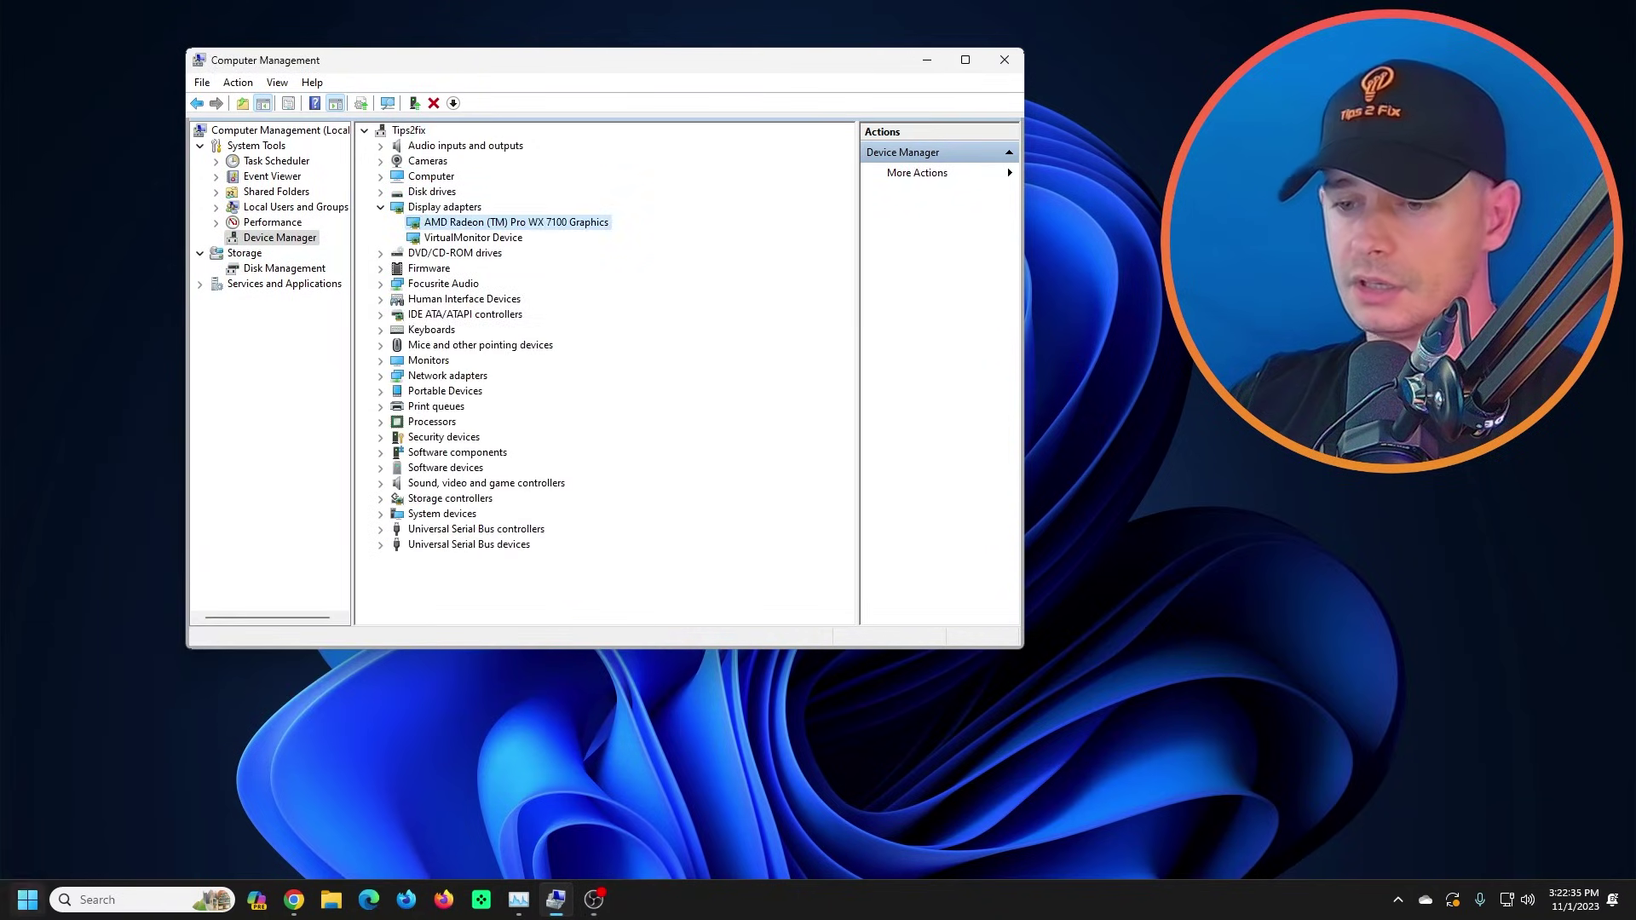
Search 'amd' in Start, launch AMD Software: PRO Edition, and minimize Computer Management.
{"action": "key", "text": "super"}
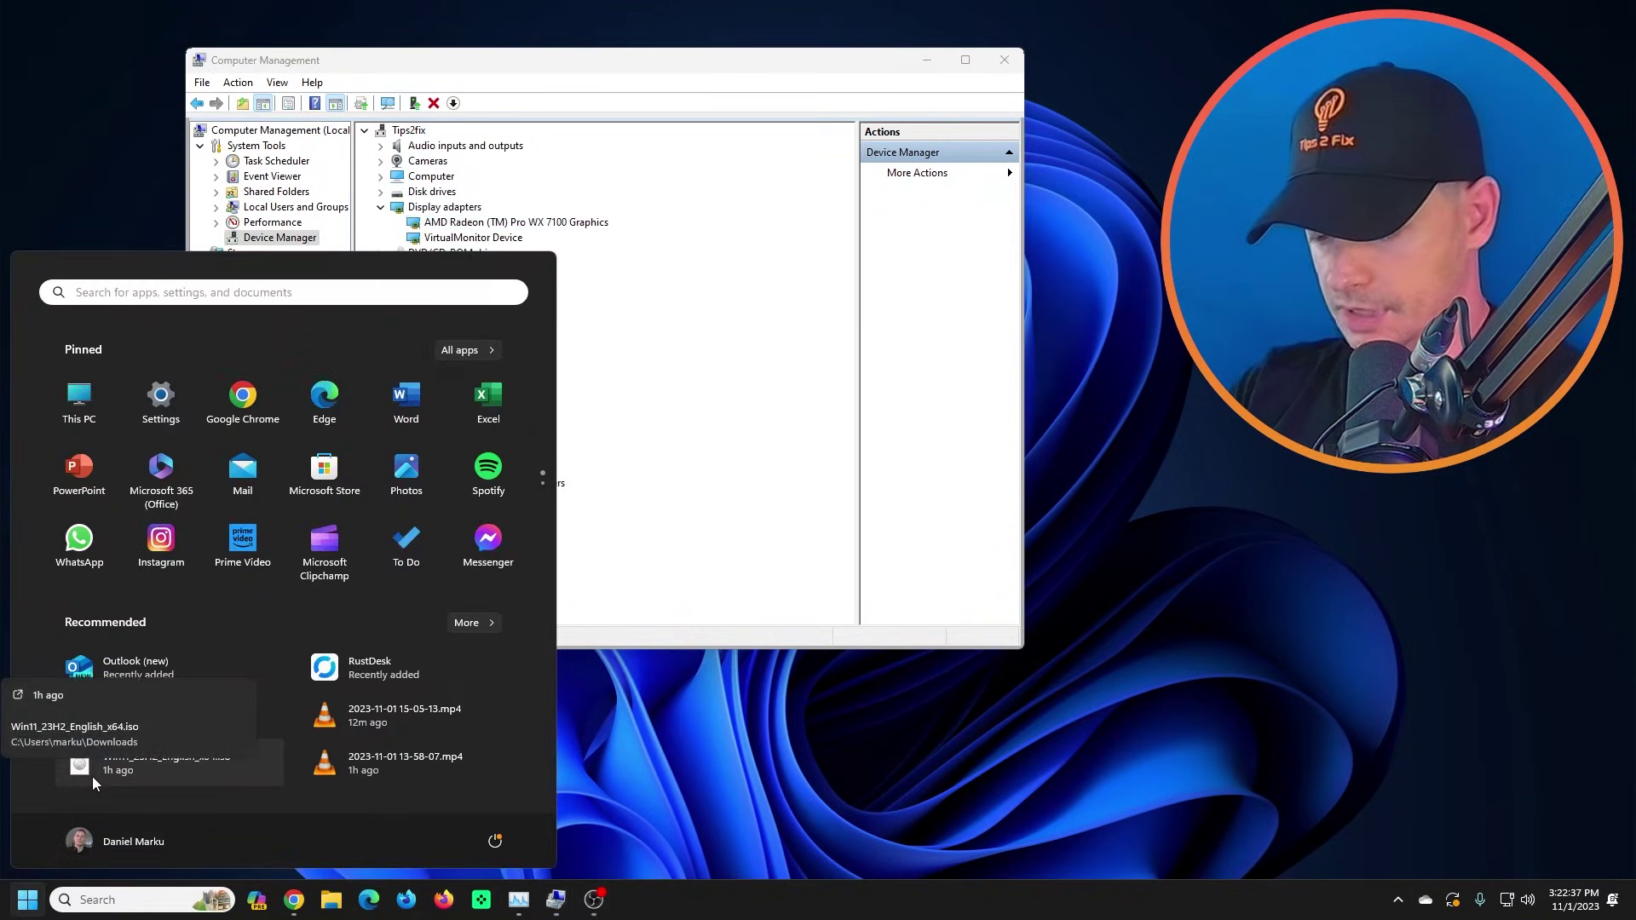
{"action": "type", "text": "amd"}
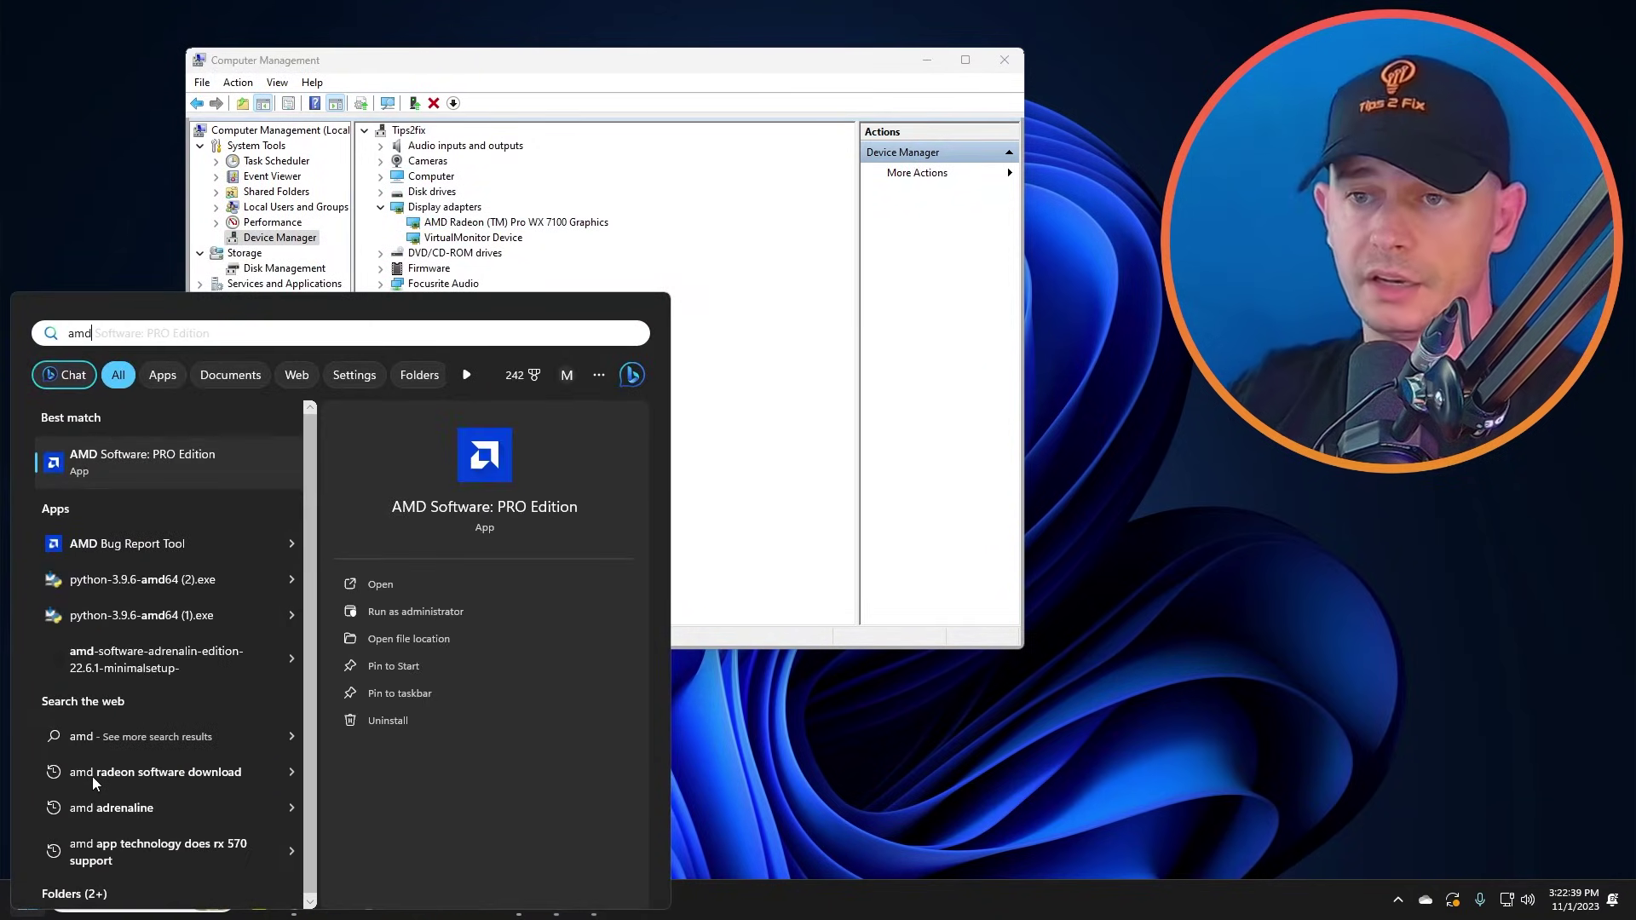
{"action": "left_click", "coordinate": [106, 460]}
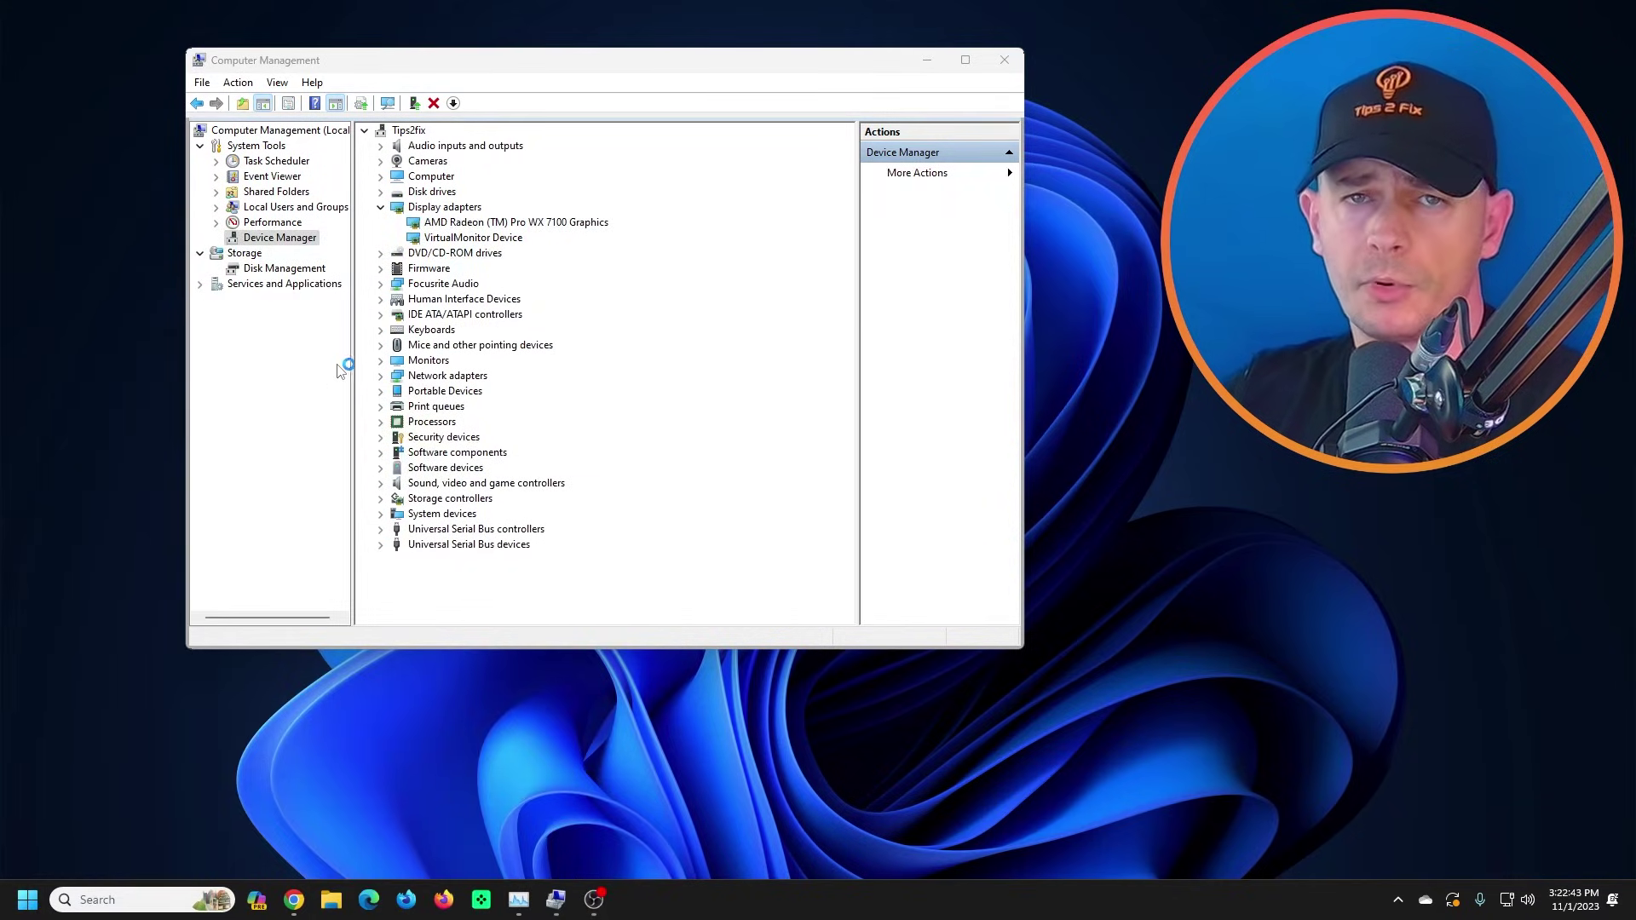
{"action": "left_click", "coordinate": [928, 60]}
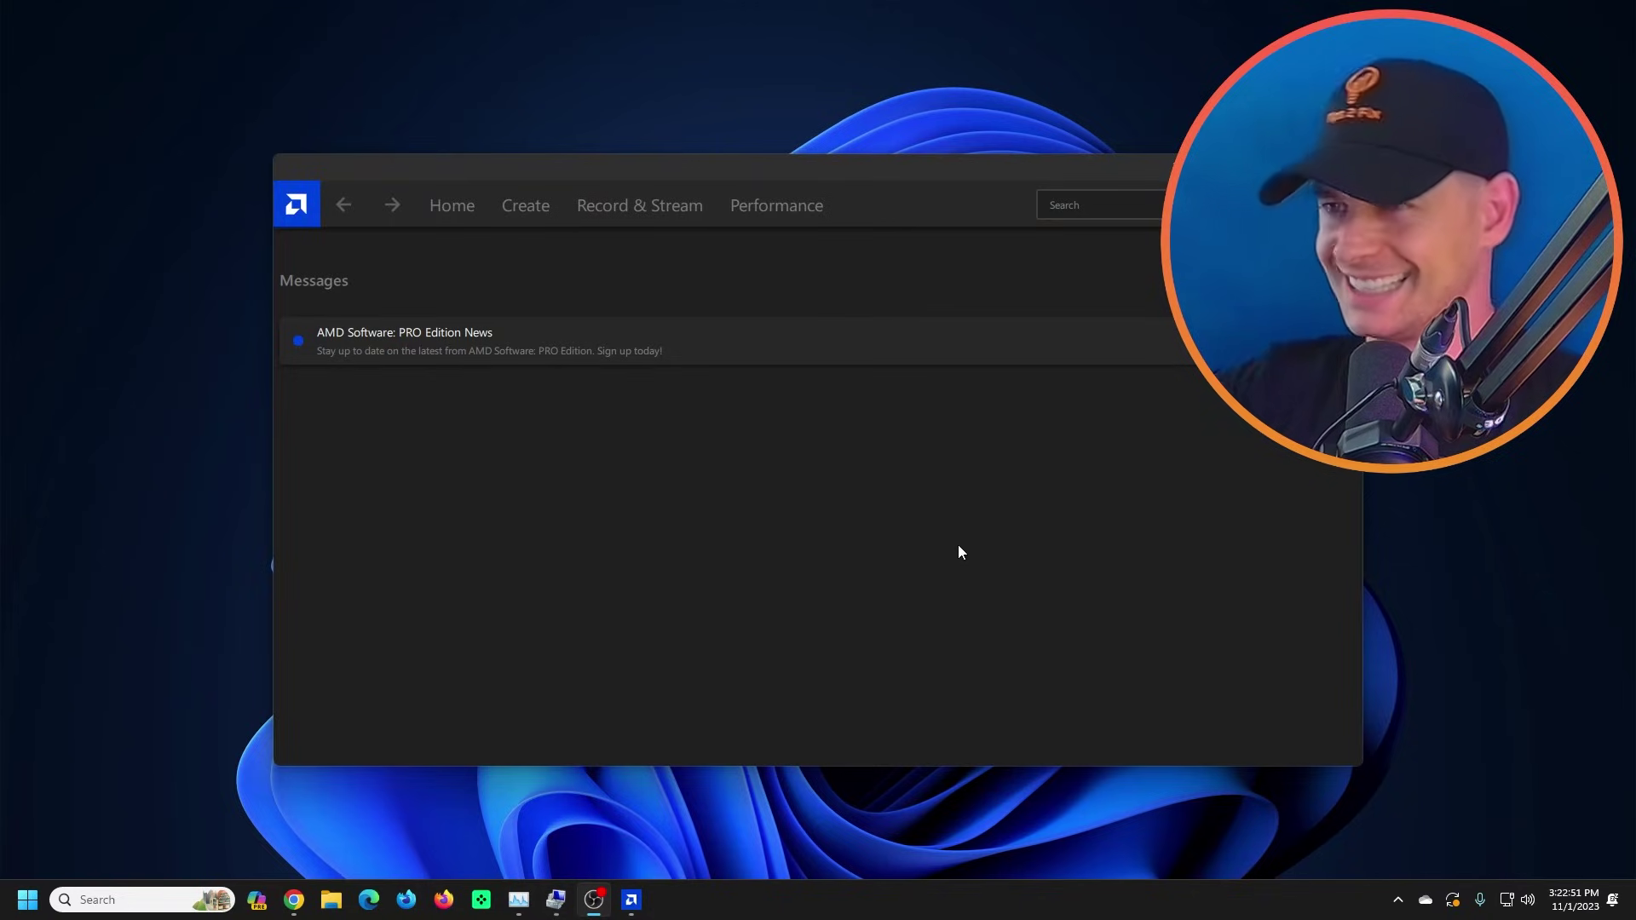
Shift AMD Software left and cycle through Settings and Tuning back to Performance Metrics.
{"action": "left_click_drag", "start_coordinate": [948, 169], "coordinate": [801, 170]}
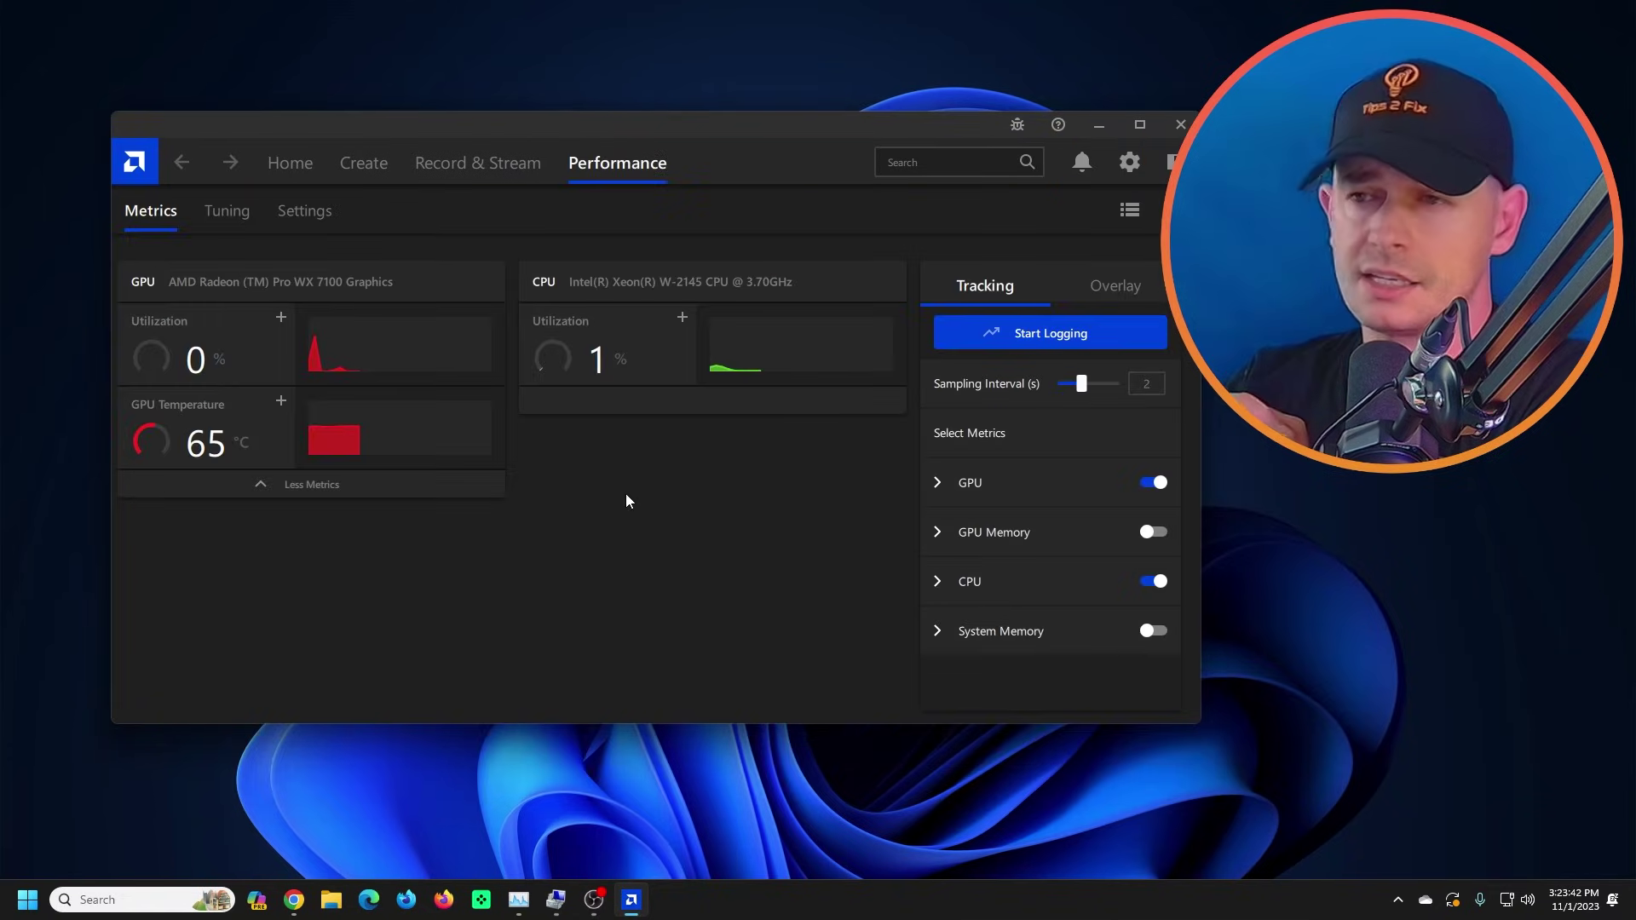
{"action": "left_click", "coordinate": [305, 223]}
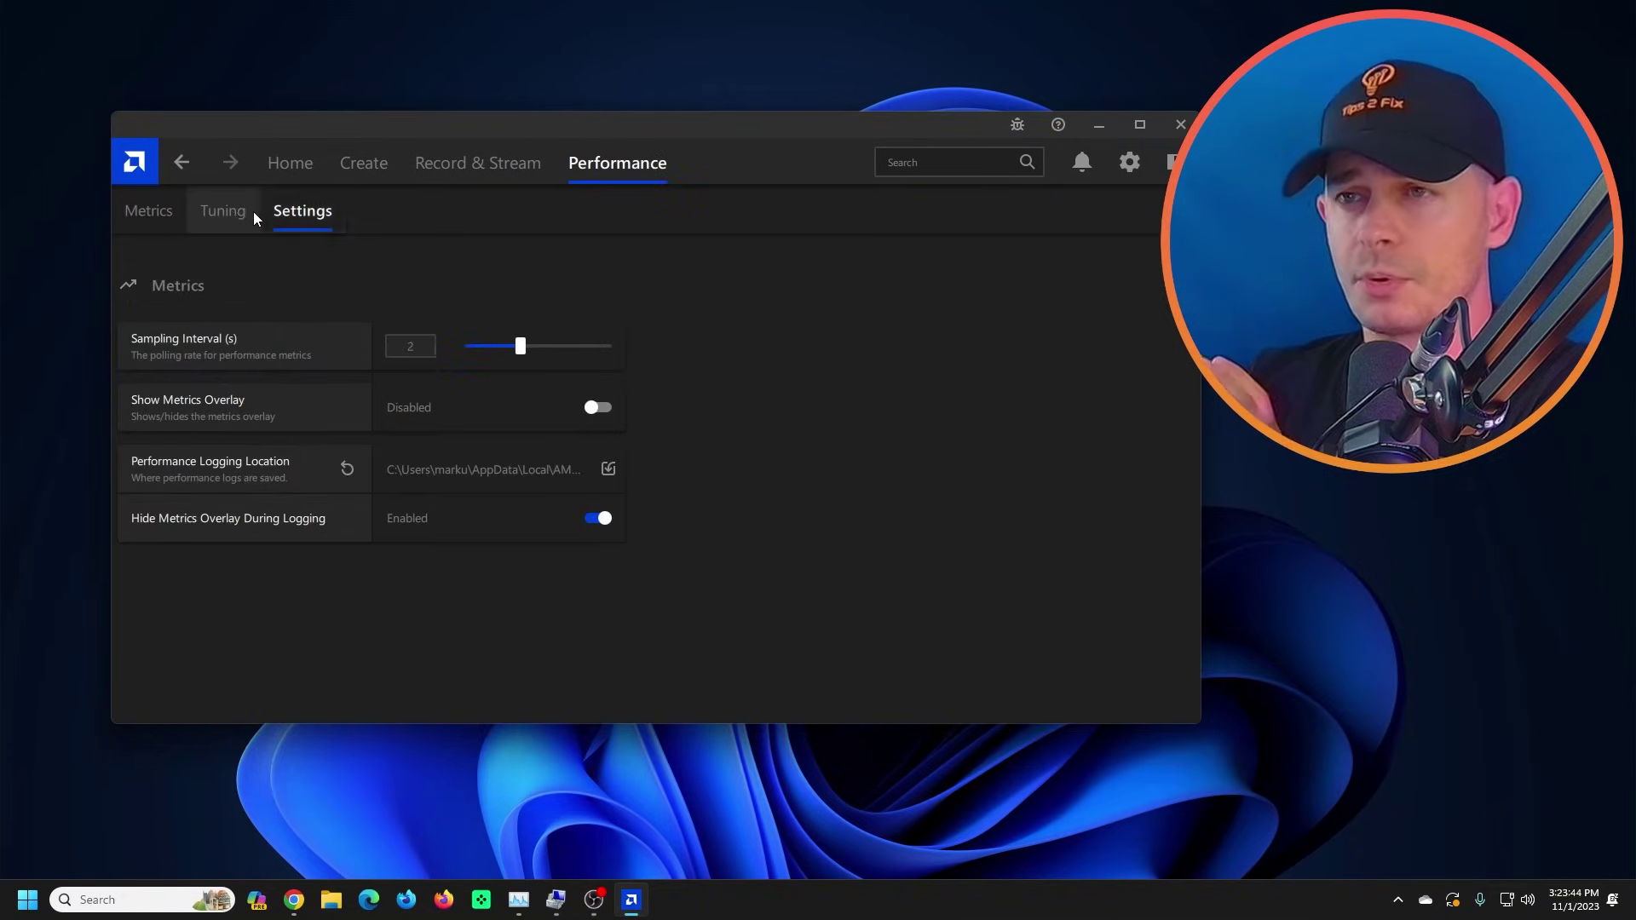
{"action": "left_click", "coordinate": [235, 216]}
{"action": "left_click", "coordinate": [137, 223]}
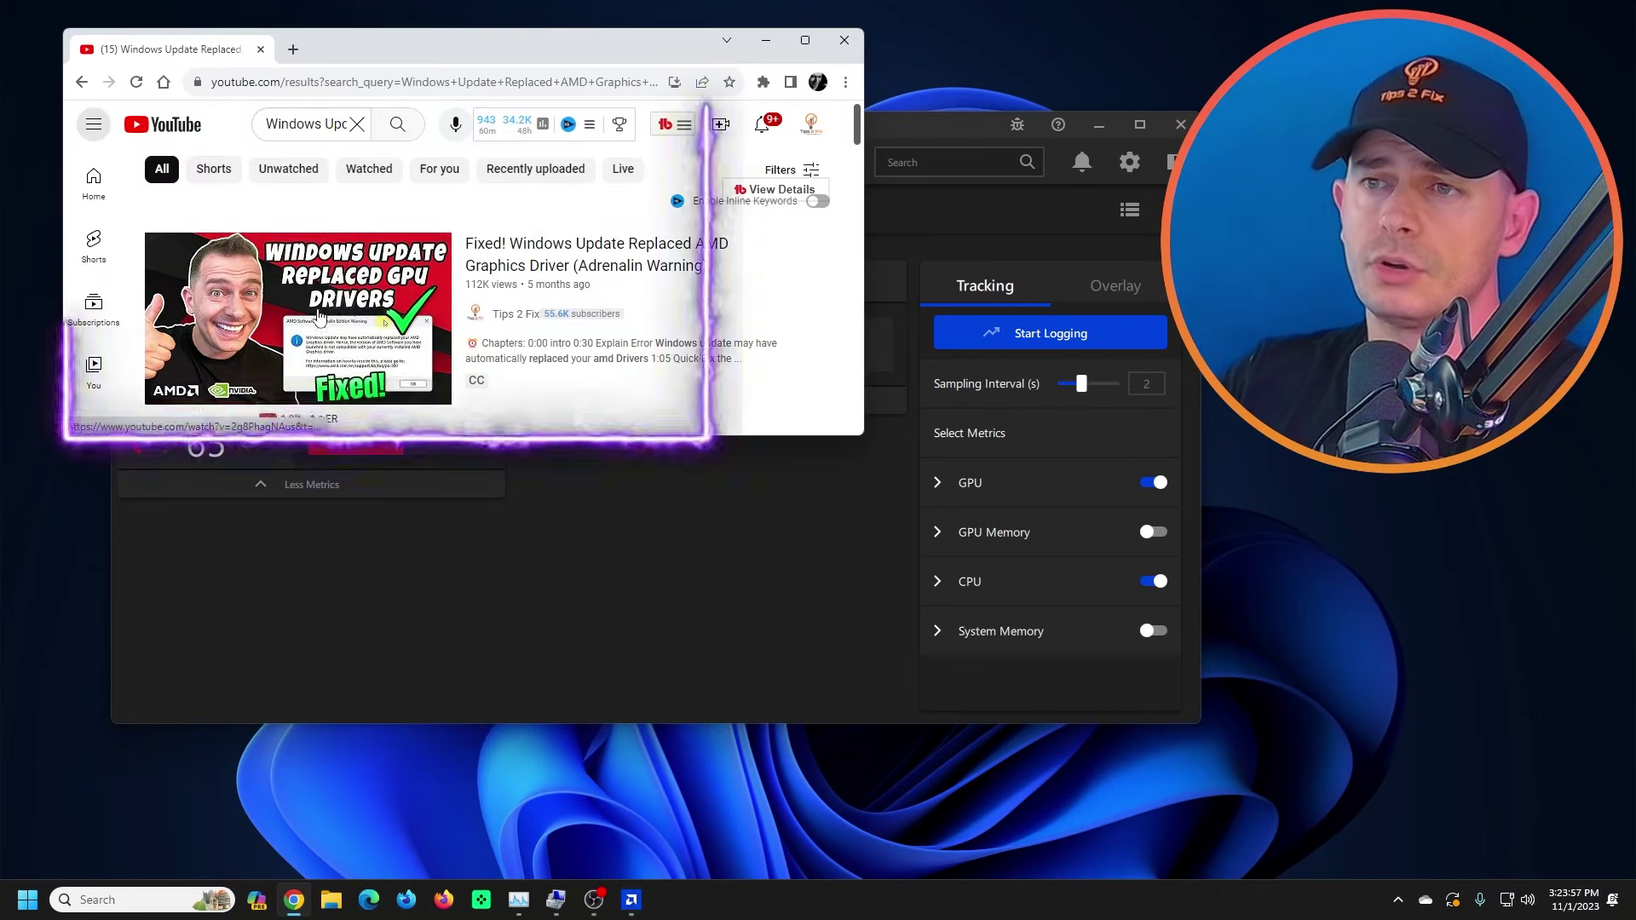
Scroll the YouTube results up and minimize the Chrome window.
{"action": "scroll", "coordinate": [308, 191], "scroll_direction": "up", "scroll_amount": 1}
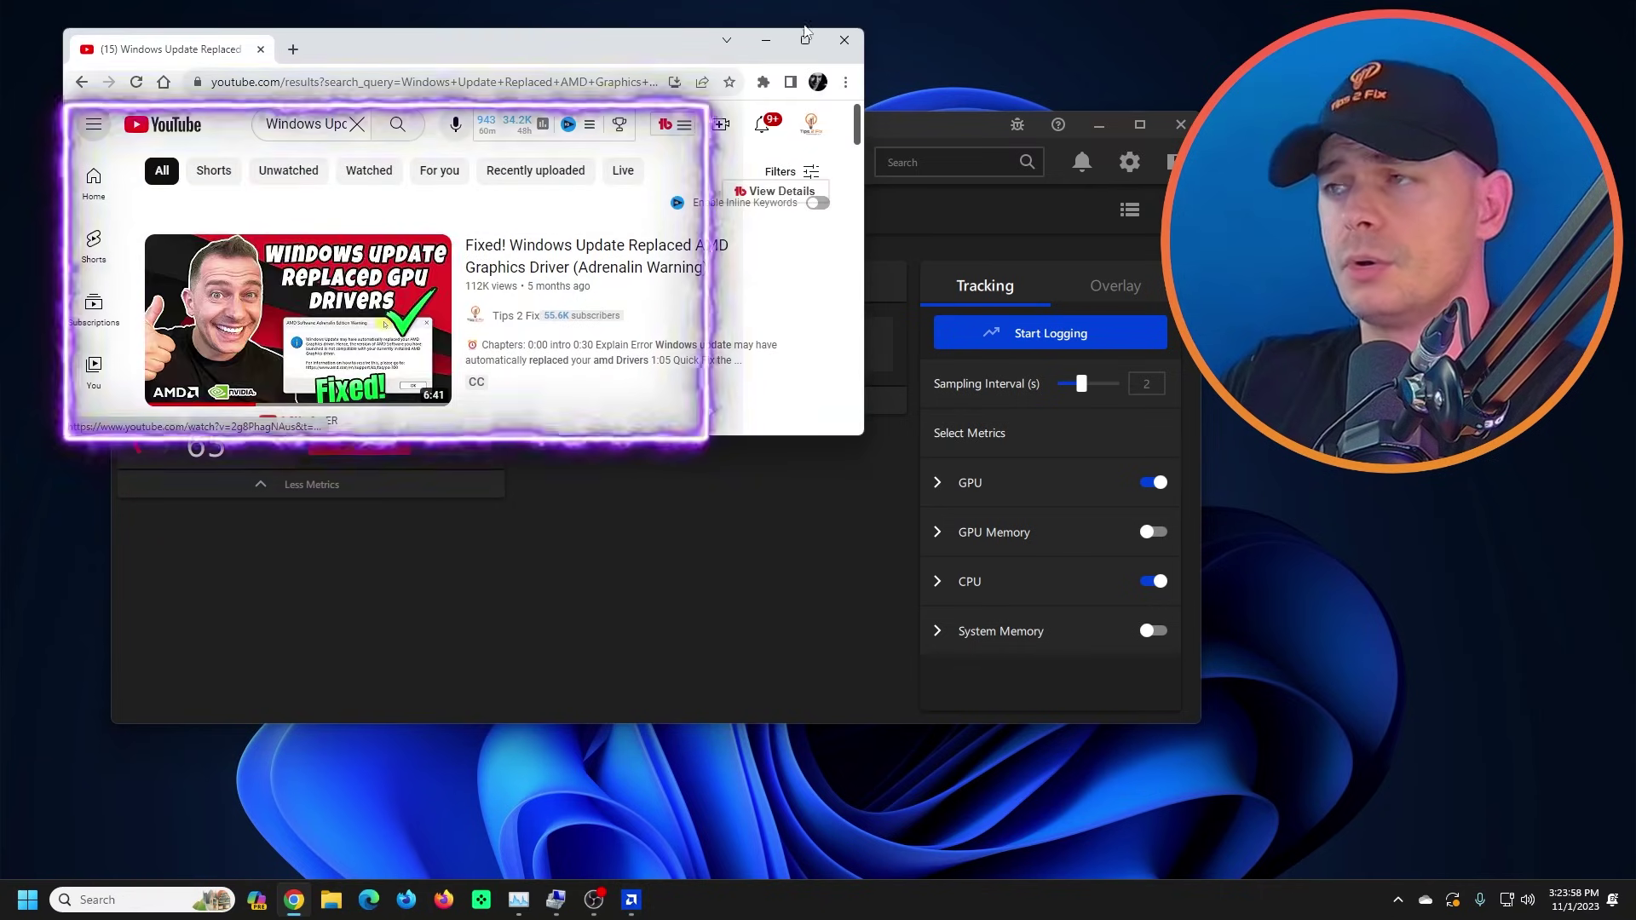
{"action": "left_click", "coordinate": [765, 45]}
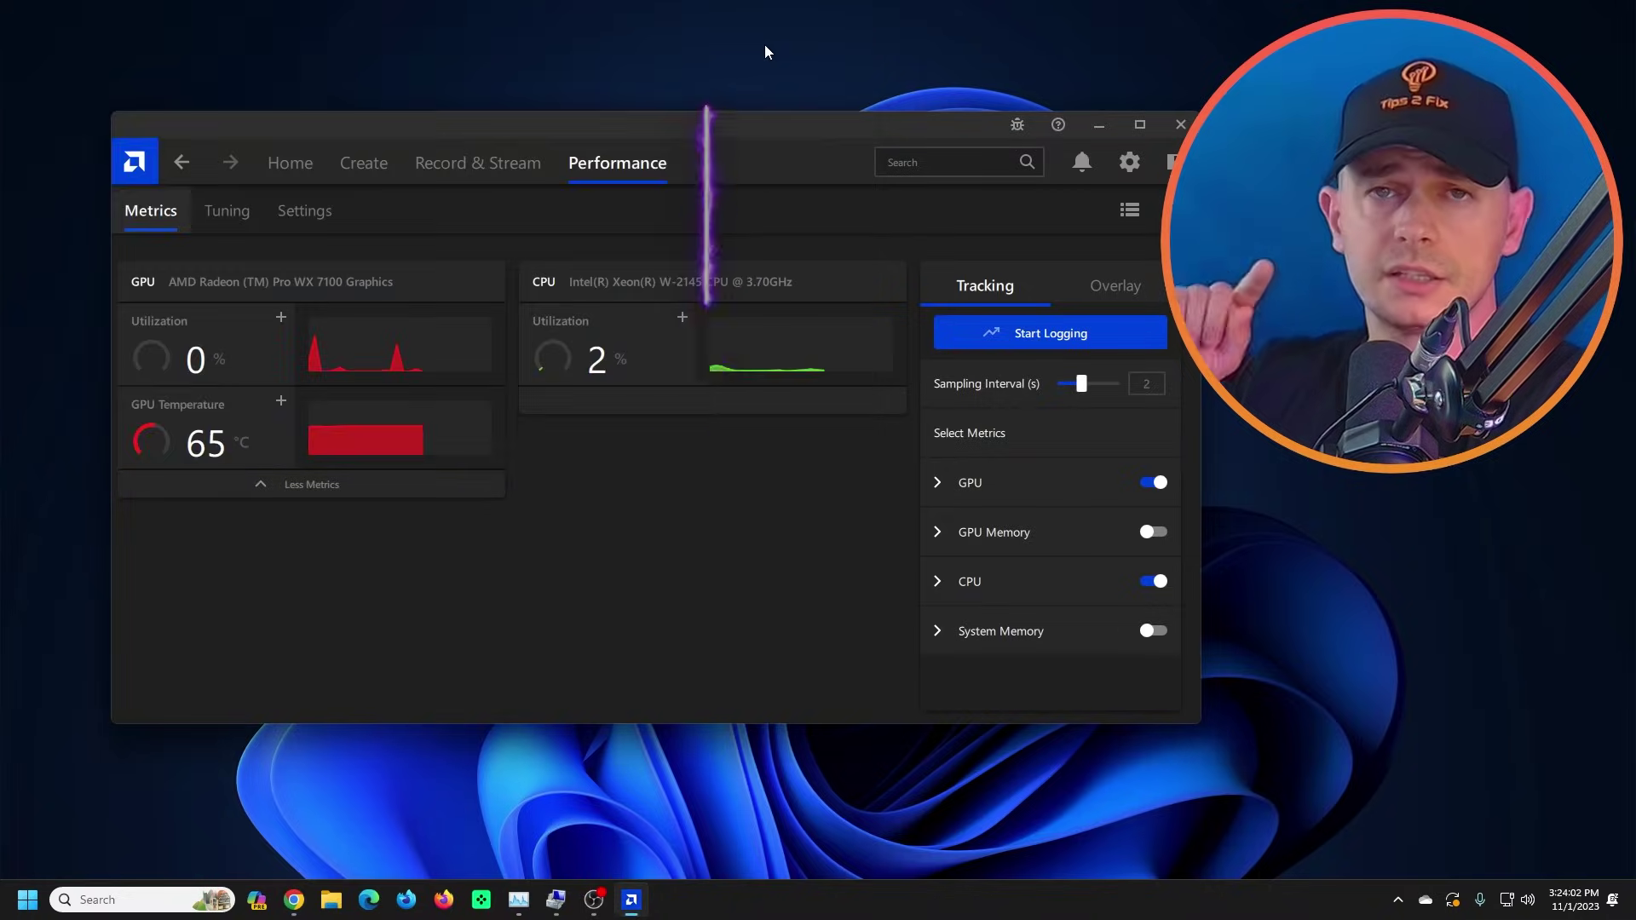